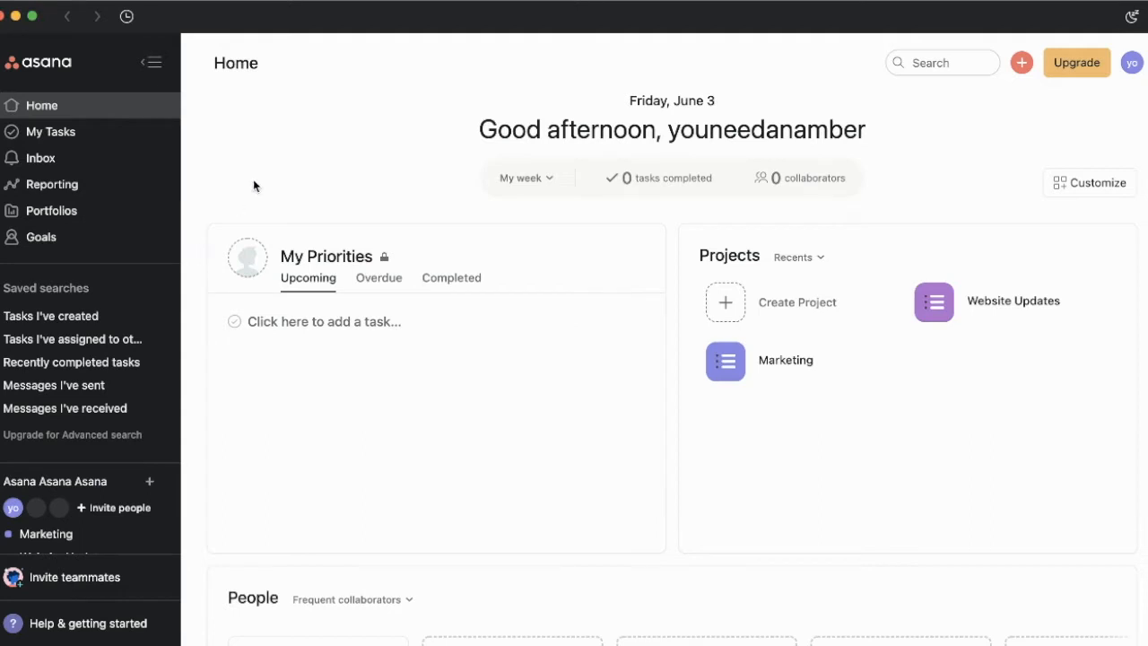
Open the personal profile settings and upload a profile photo
mouse_move(642, 242)
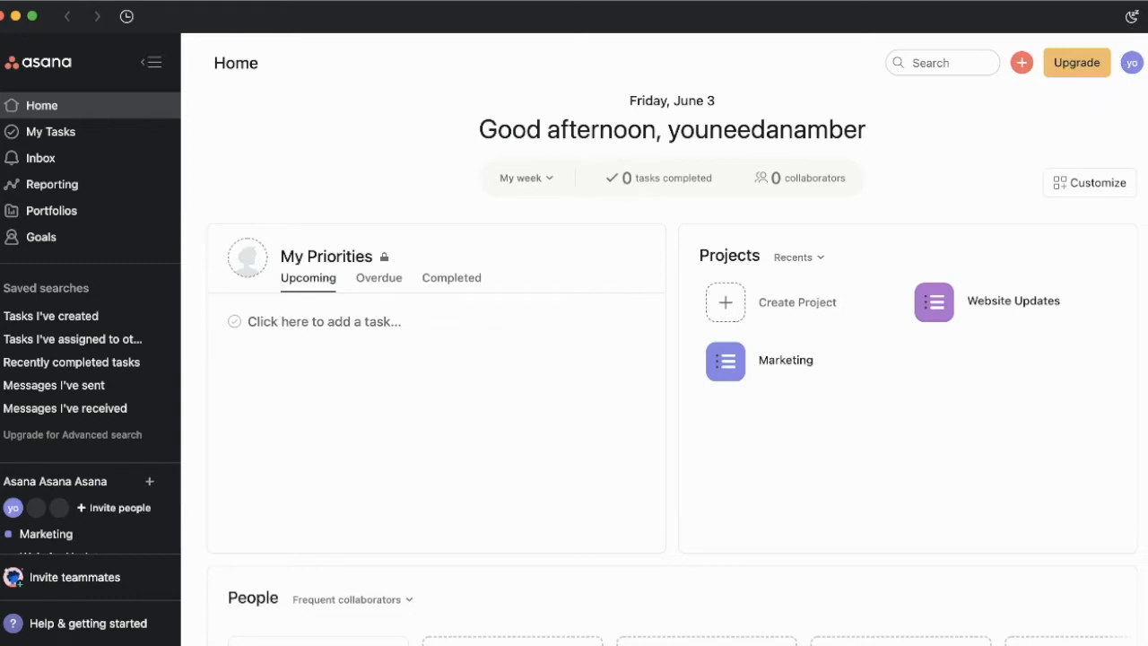
left_click(1133, 64)
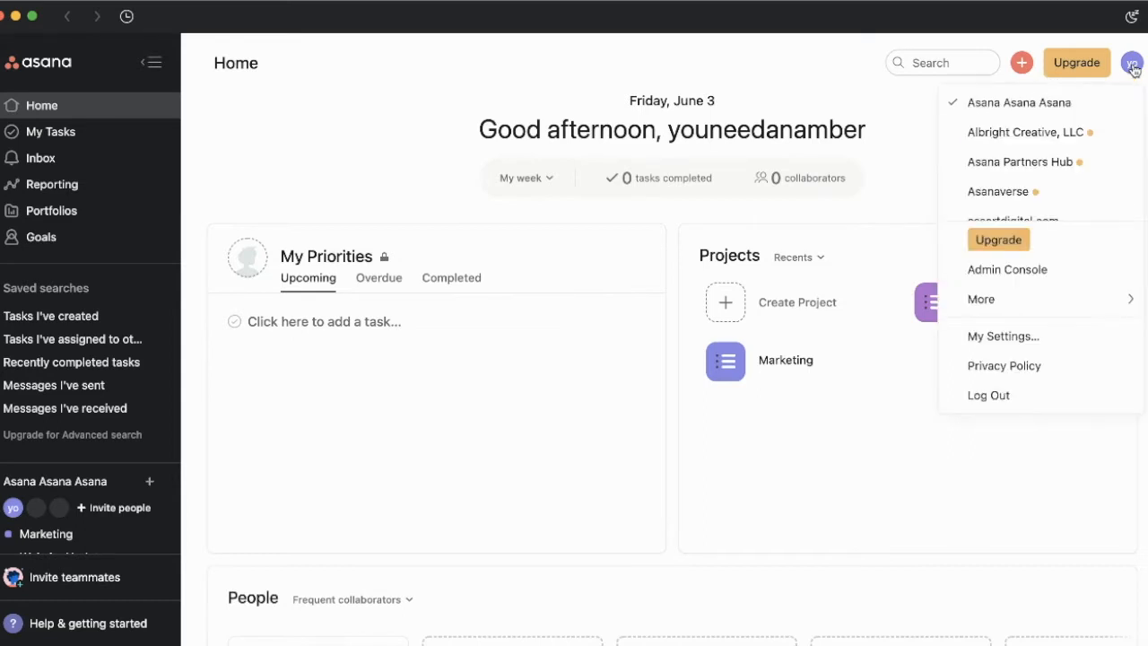
left_click(1065, 338)
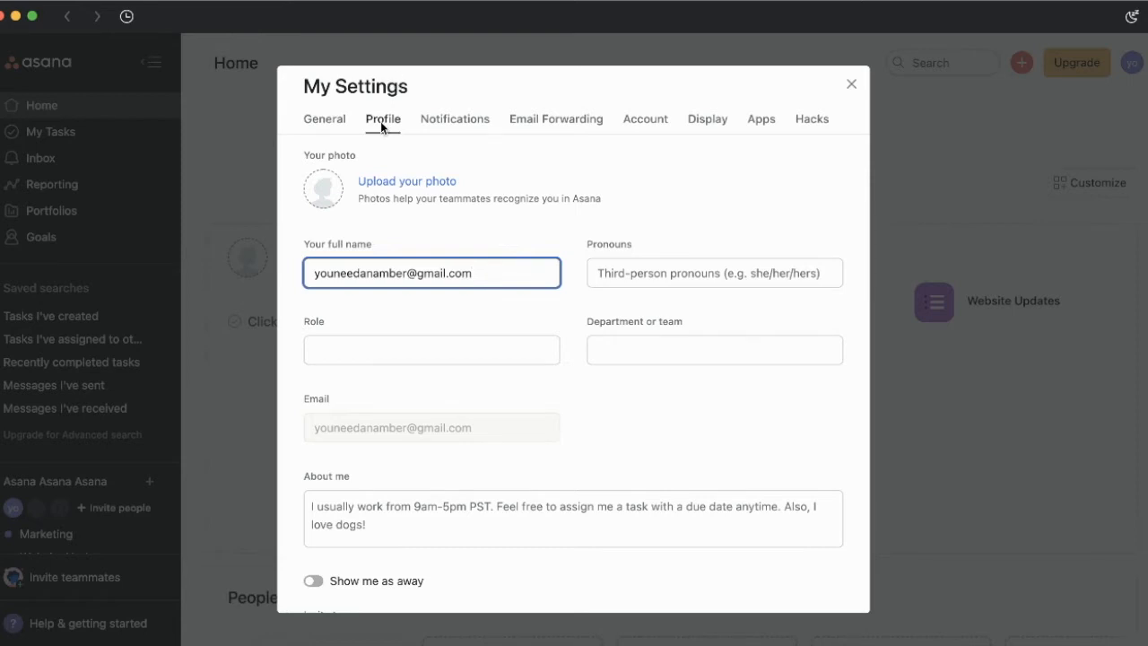
left_click(371, 186)
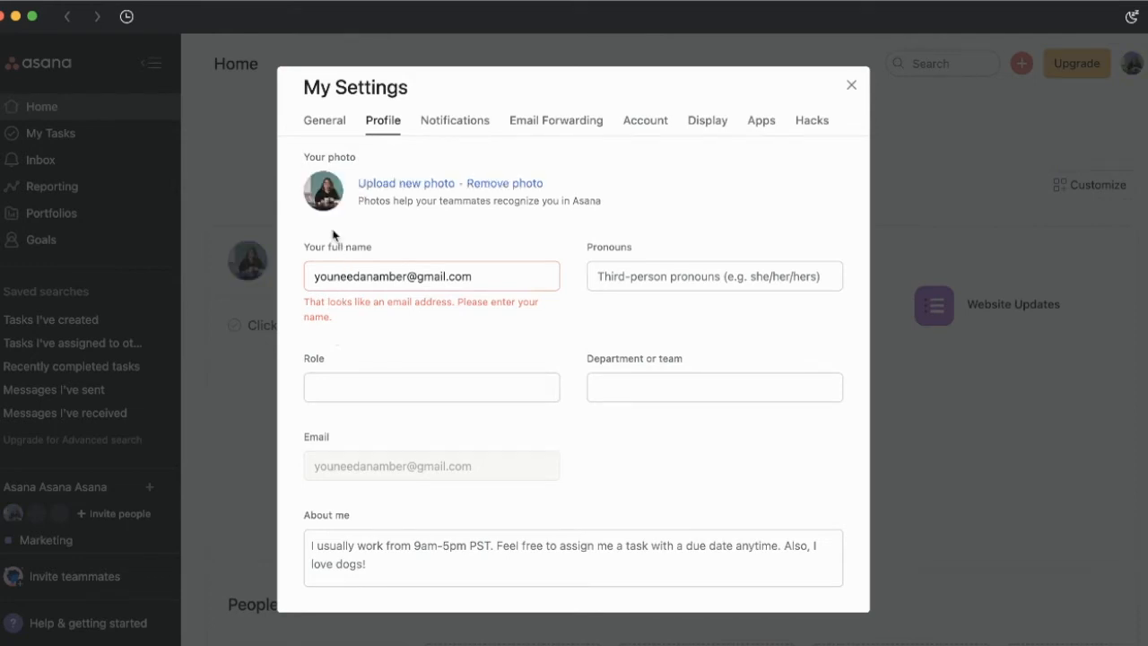
Replace the e-mail address in the full name field with the account holder's name and set the pronouns to she/her/hers
double_click(359, 277)
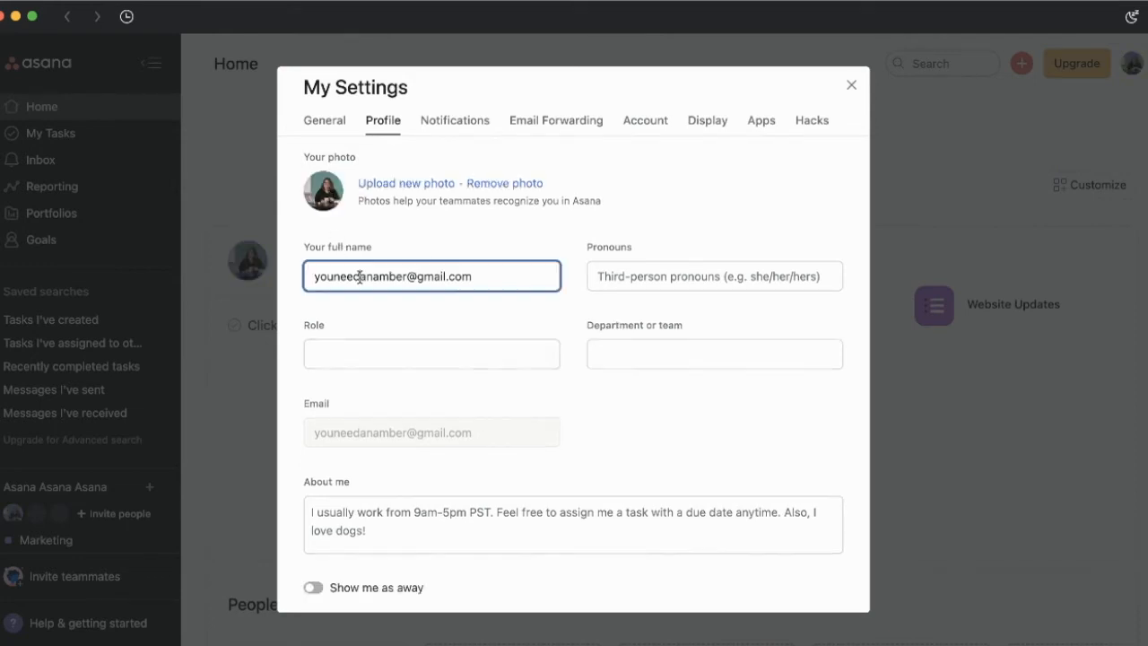
triple_click(359, 277)
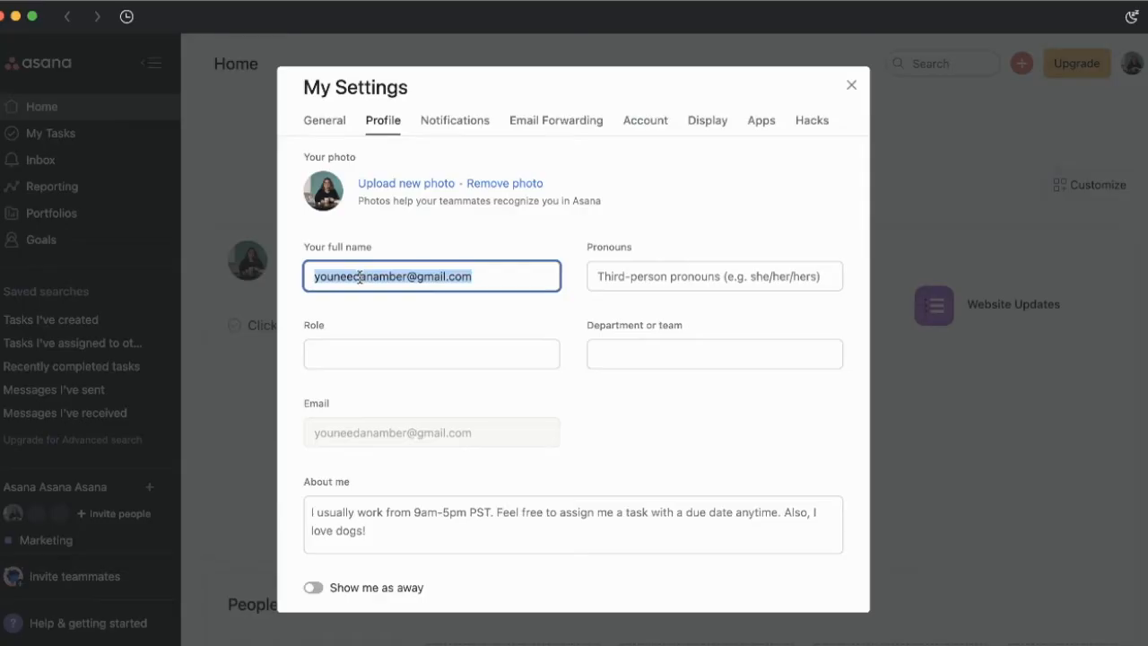
type("Amber Monaco")
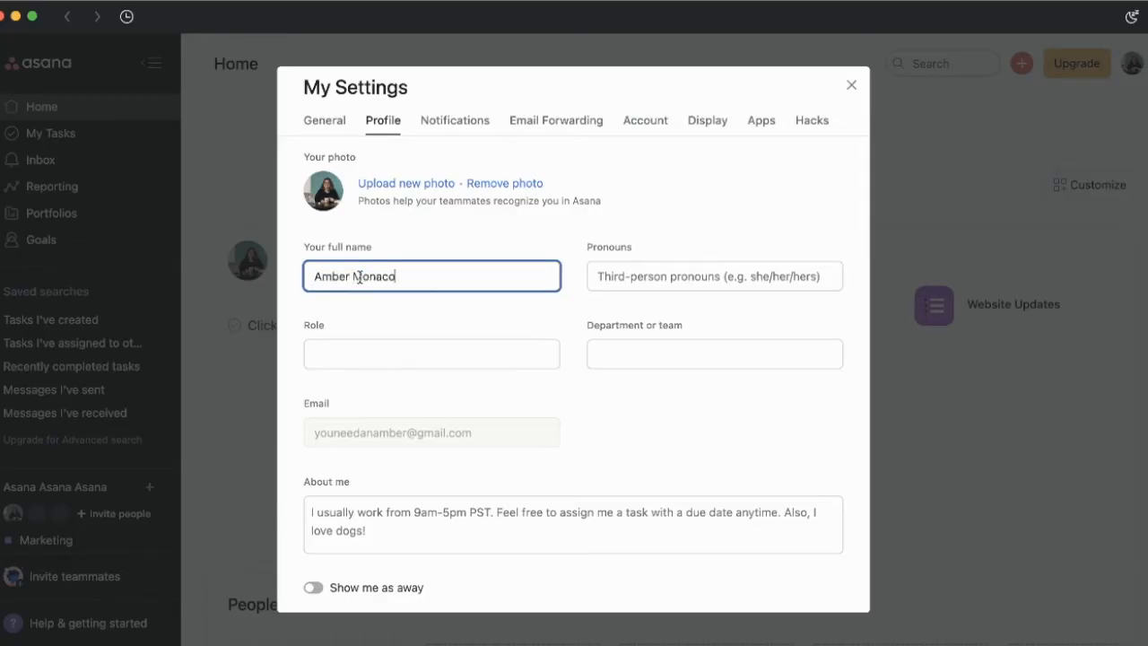
left_click(688, 280)
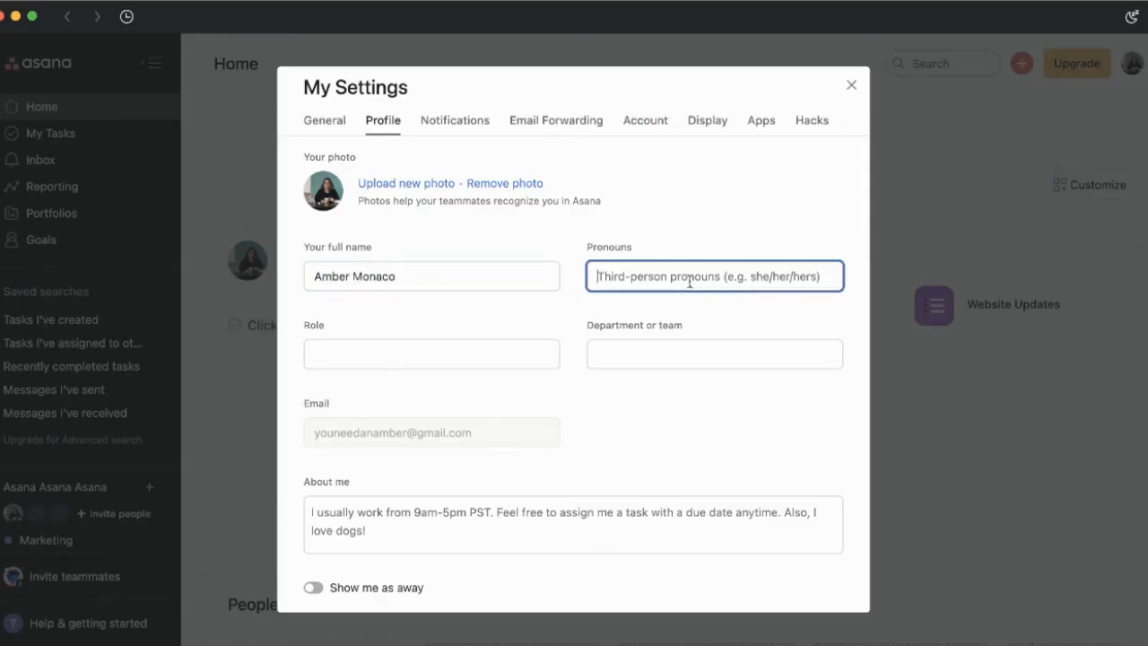
type("she/")
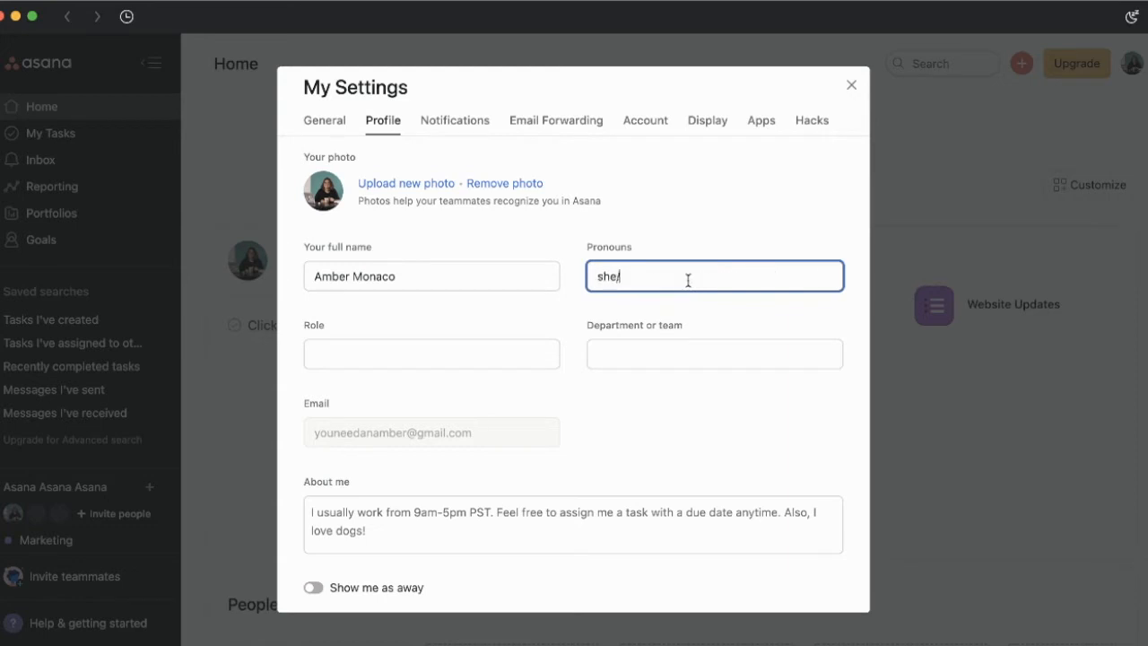
type("her/hers")
Set the profile's role to "Operations Lady" and its department or team to "Operations"
left_click(483, 363)
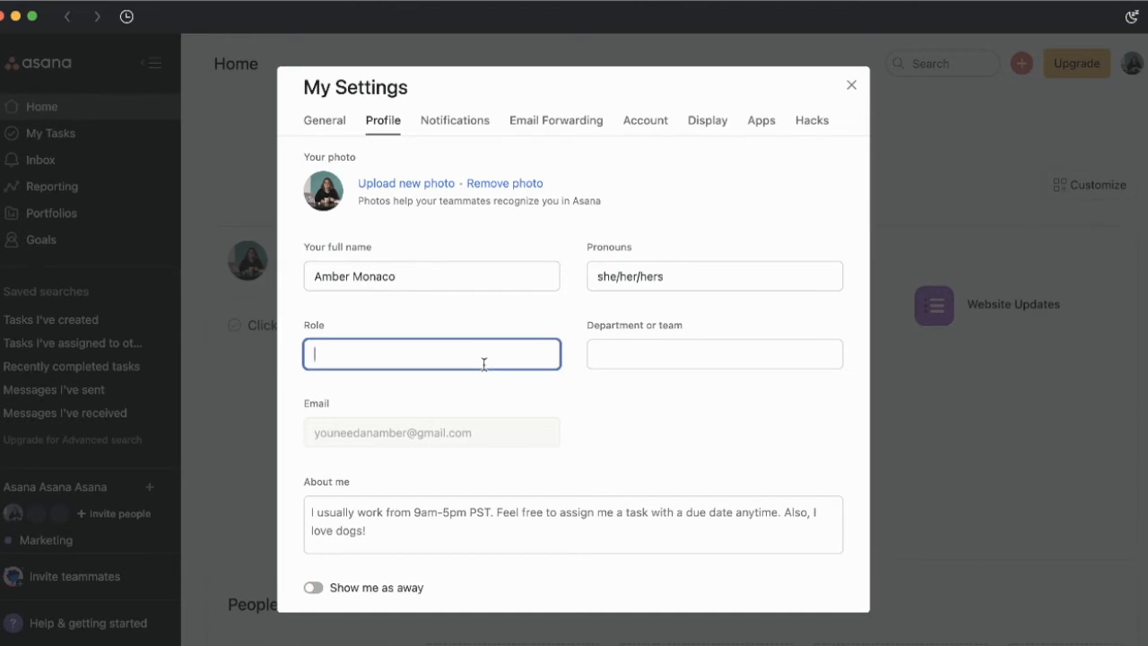
type("Operations Lady")
left_click(669, 364)
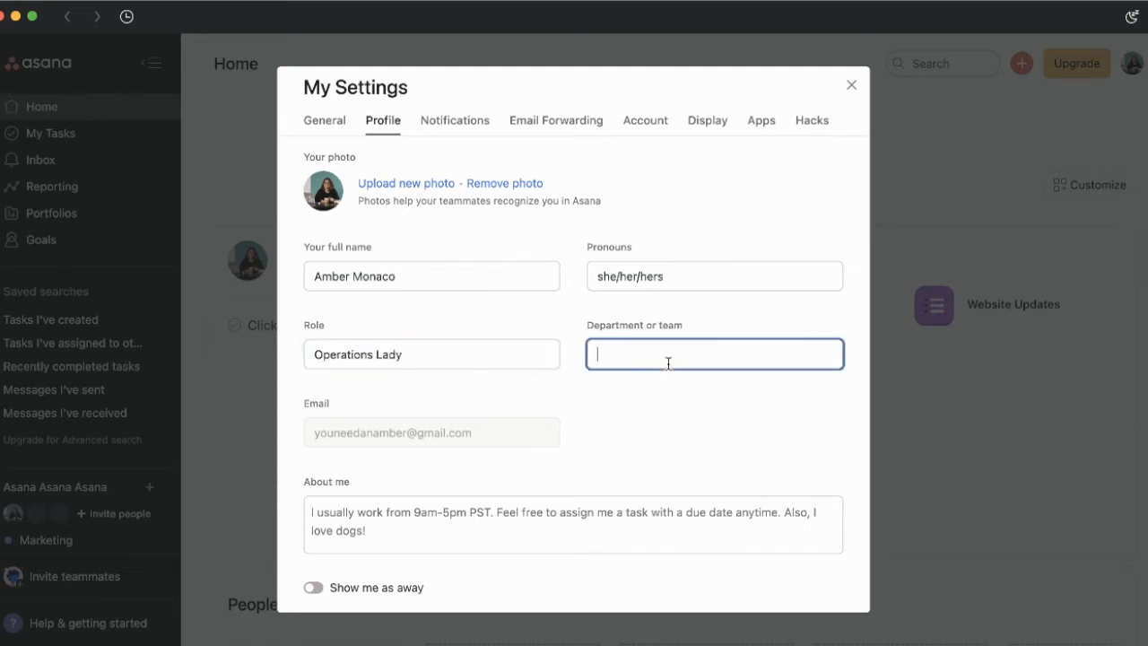
type("Operations")
Start the About me text with "I live in Kansas City on a hobby farm with more tomatoes to feed a small army."
scroll(487, 414, "down", 3)
left_click(356, 410)
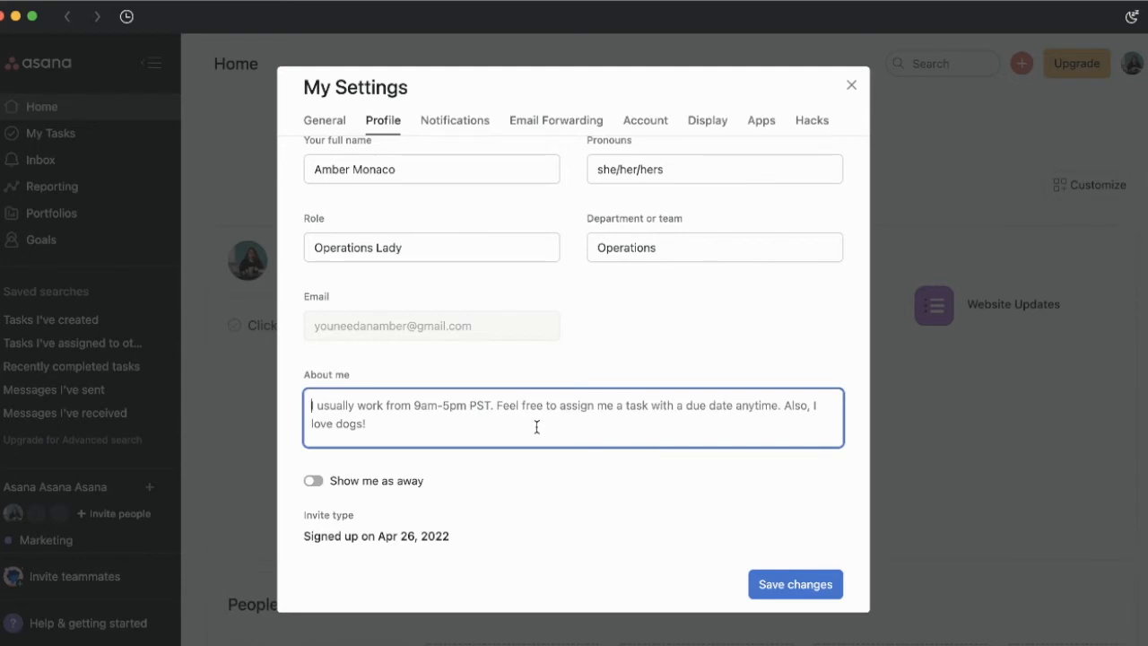
key("super+a")
type("I live in K")
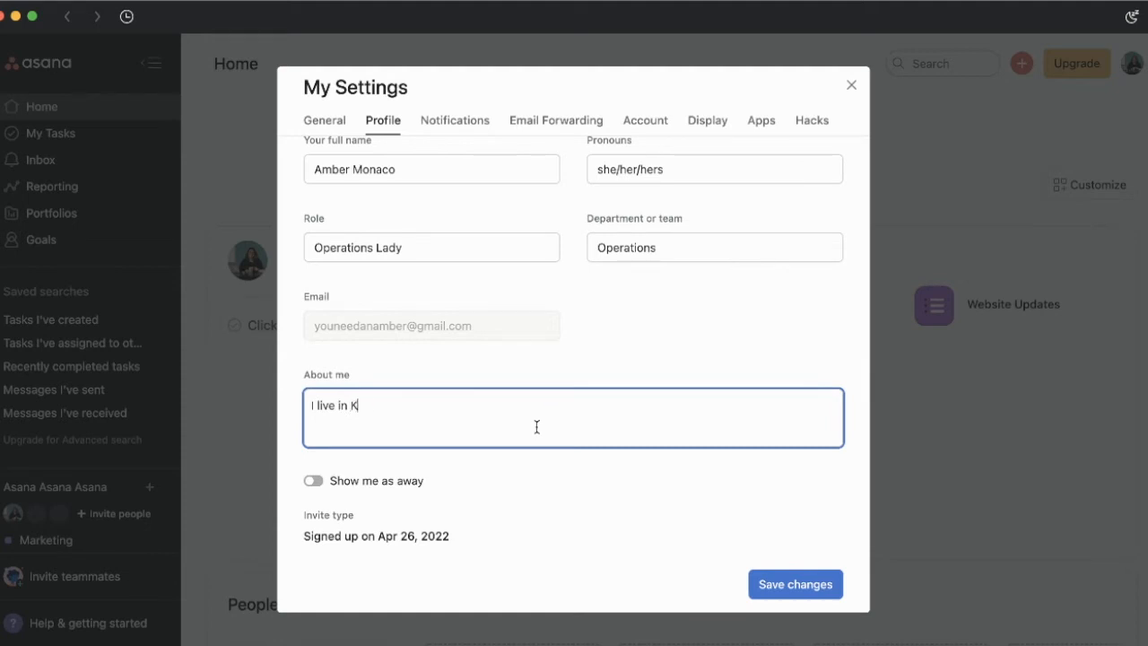
type("ansas City on a hobby farm")
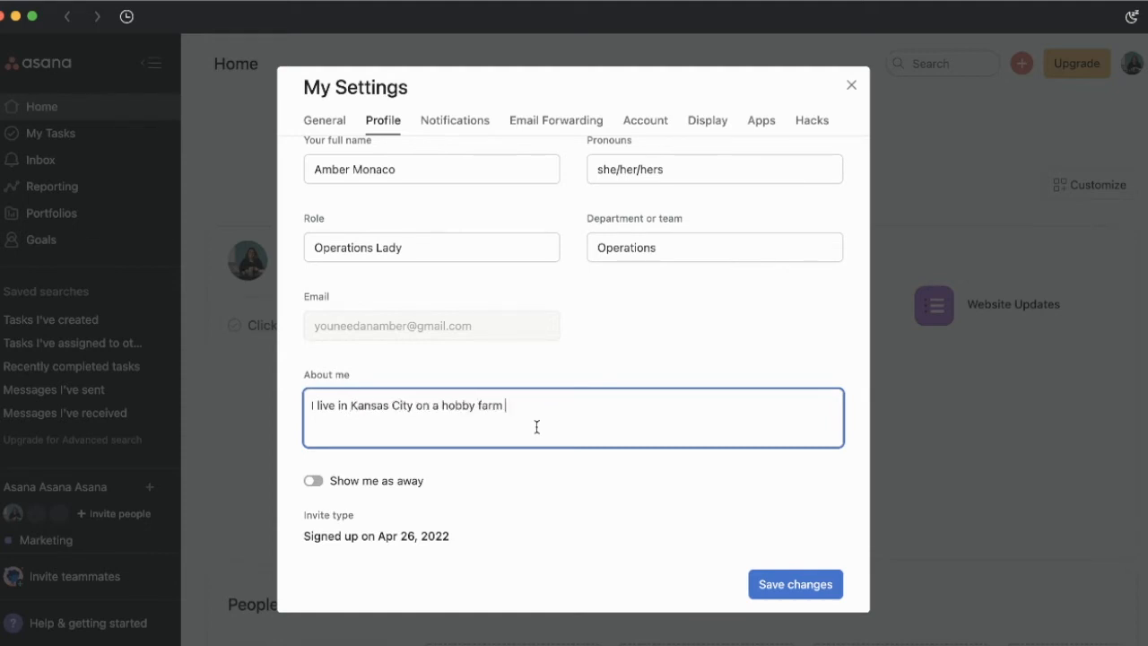
type(" with more tomatoes to feed a sma")
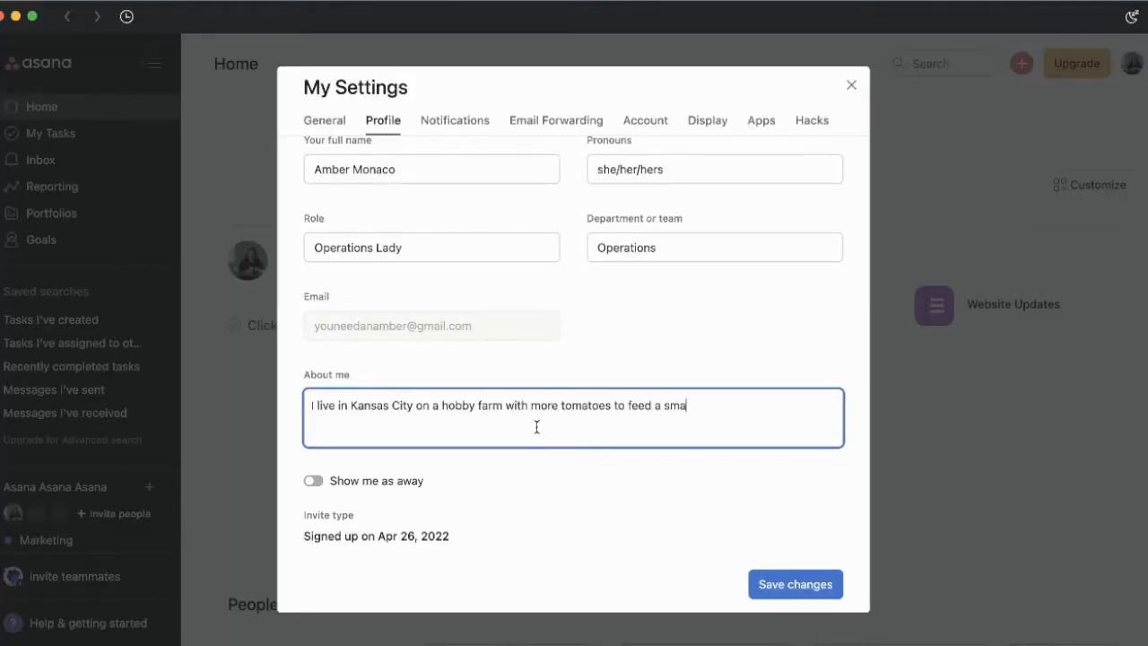
Finish the army sentence in About me, add "I'm around from 10am-3pm, and I don't work on Fridays." and save the profile
type("ll army.  I'm around from 10am-")
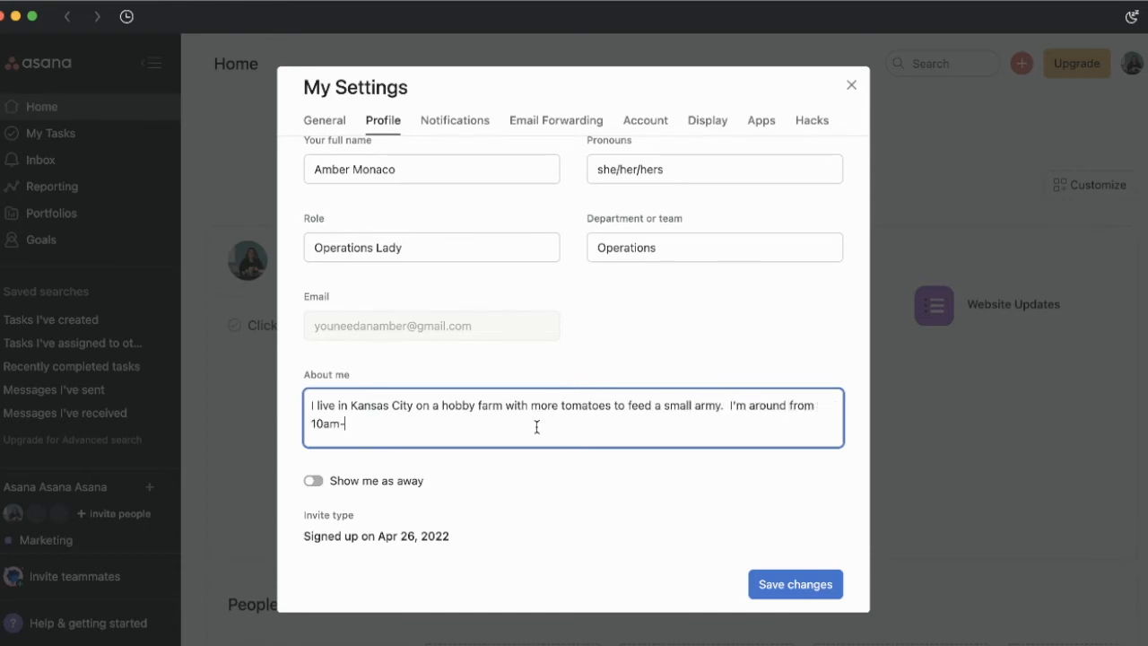
type("3pm, and I don't work on Fridays.")
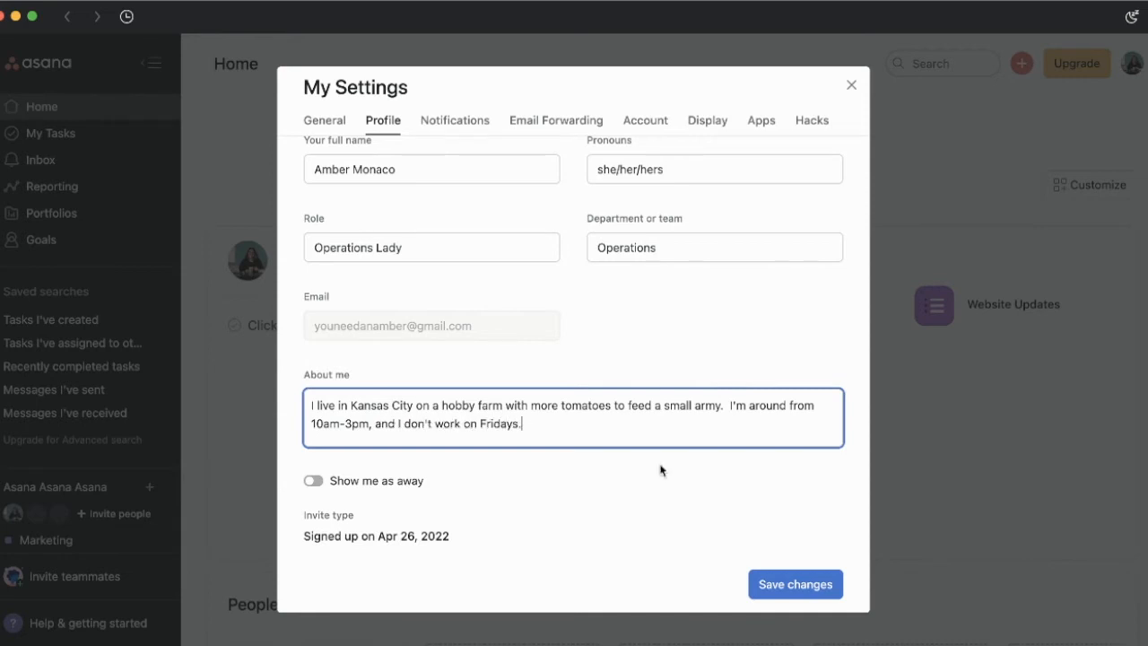
left_click(820, 586)
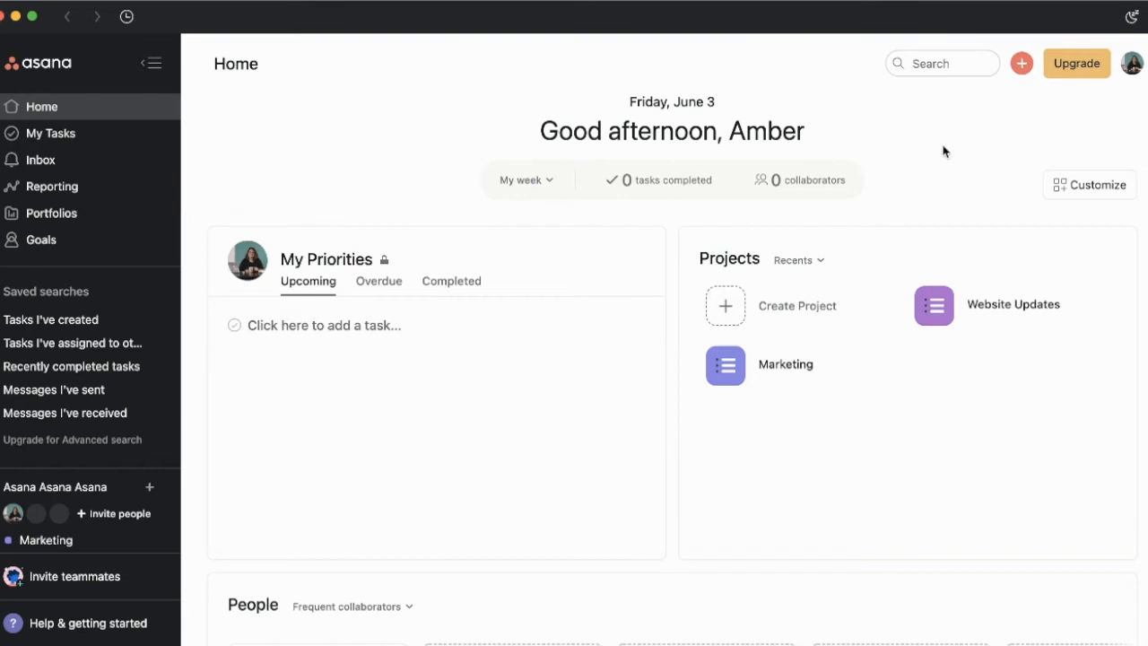
Reopen the personal settings and review the do-not-disturb, email, desktop and project notification options
left_click(1132, 64)
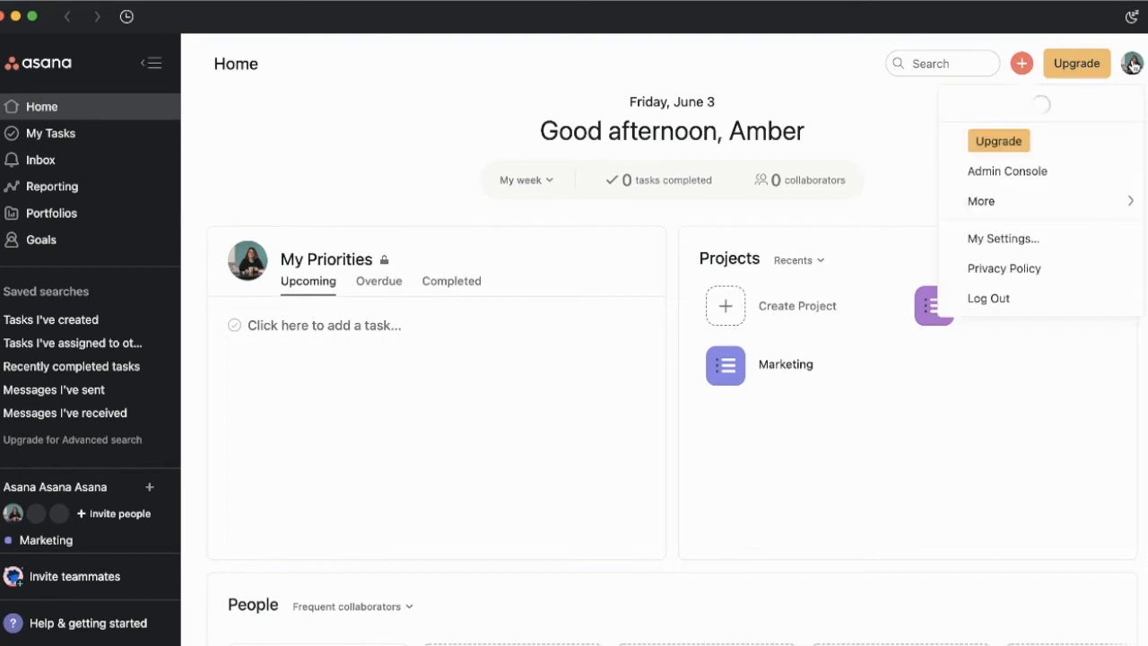
left_click(1066, 343)
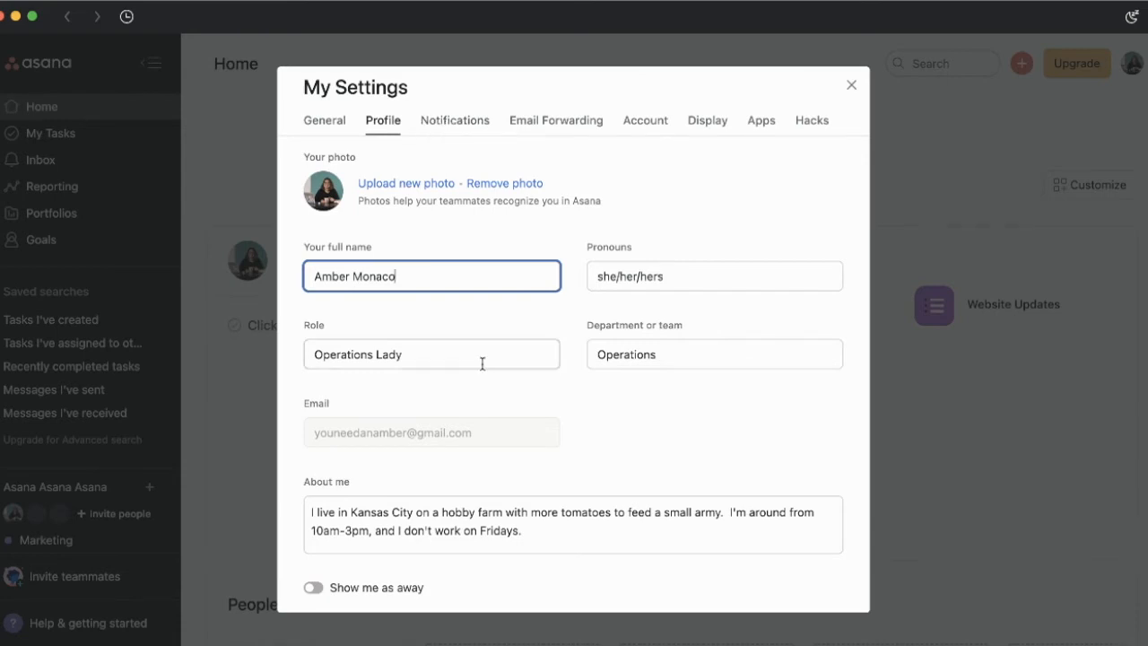
scroll(482, 361, "down", 3)
scroll(481, 364, "up", 3)
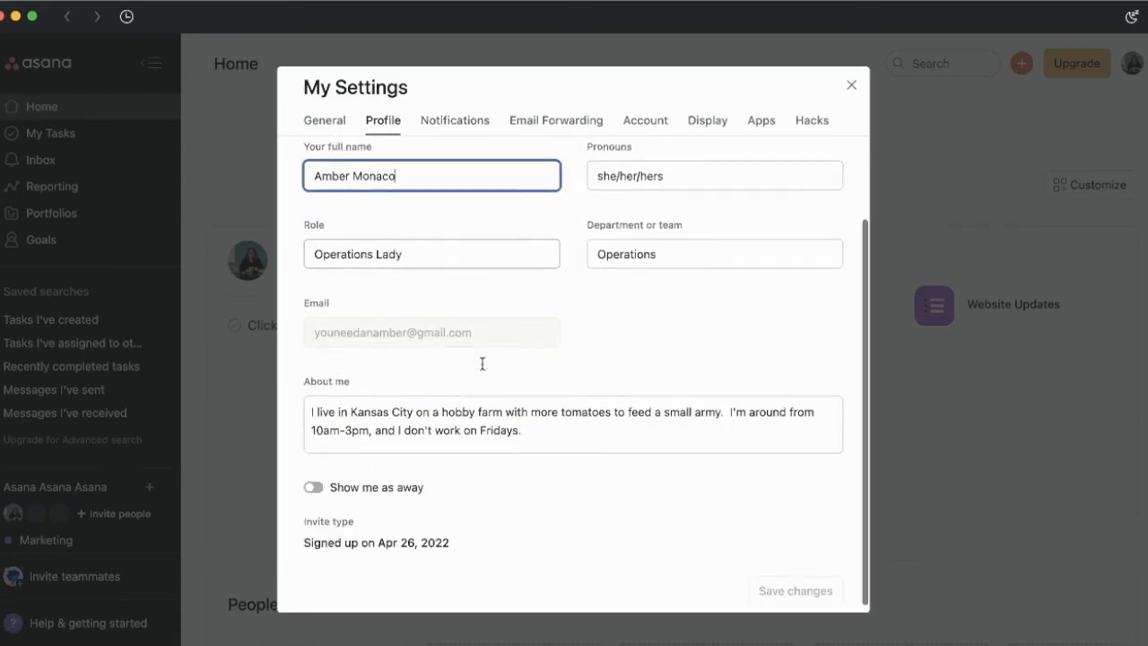
left_click(439, 125)
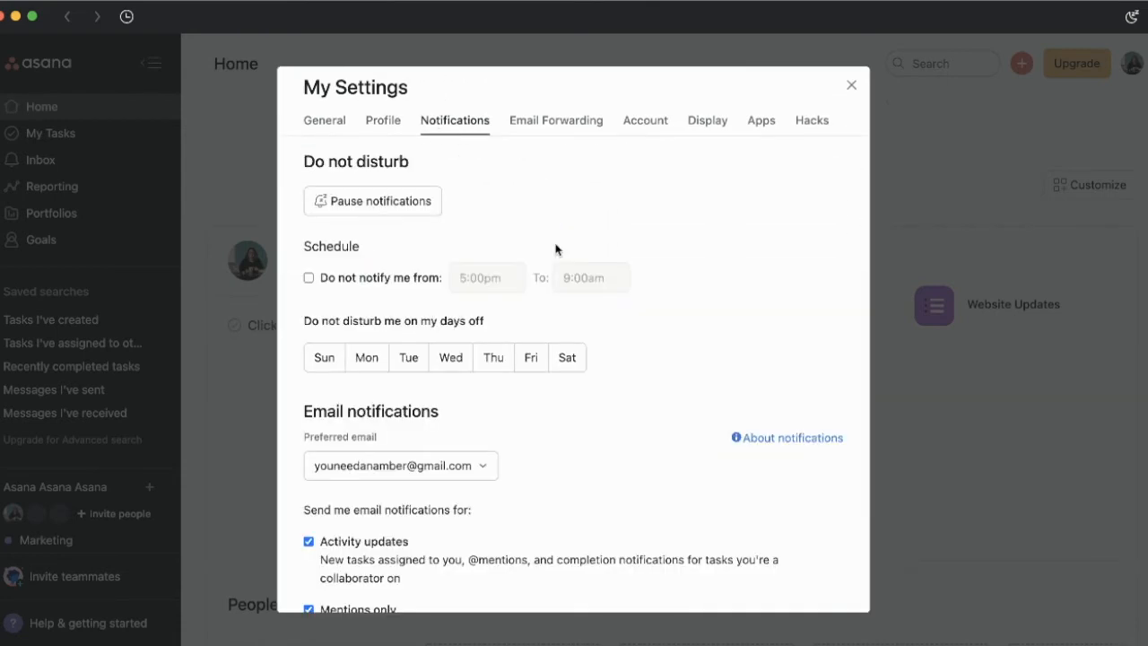
scroll(597, 420, "down", 1)
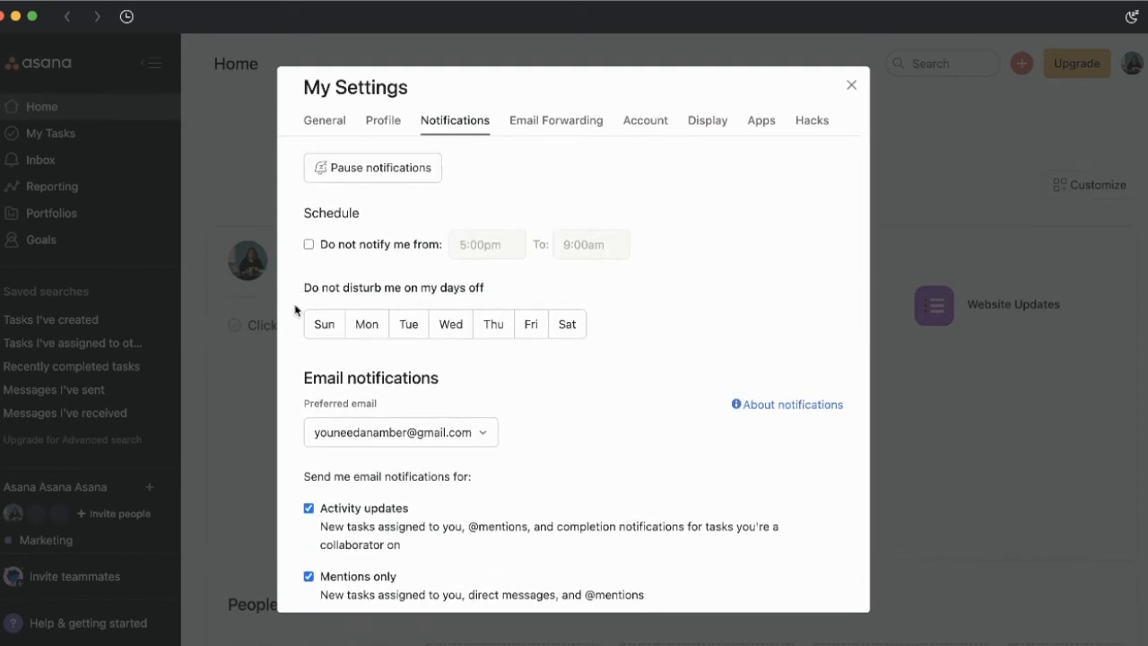
scroll(474, 468, "down", 5)
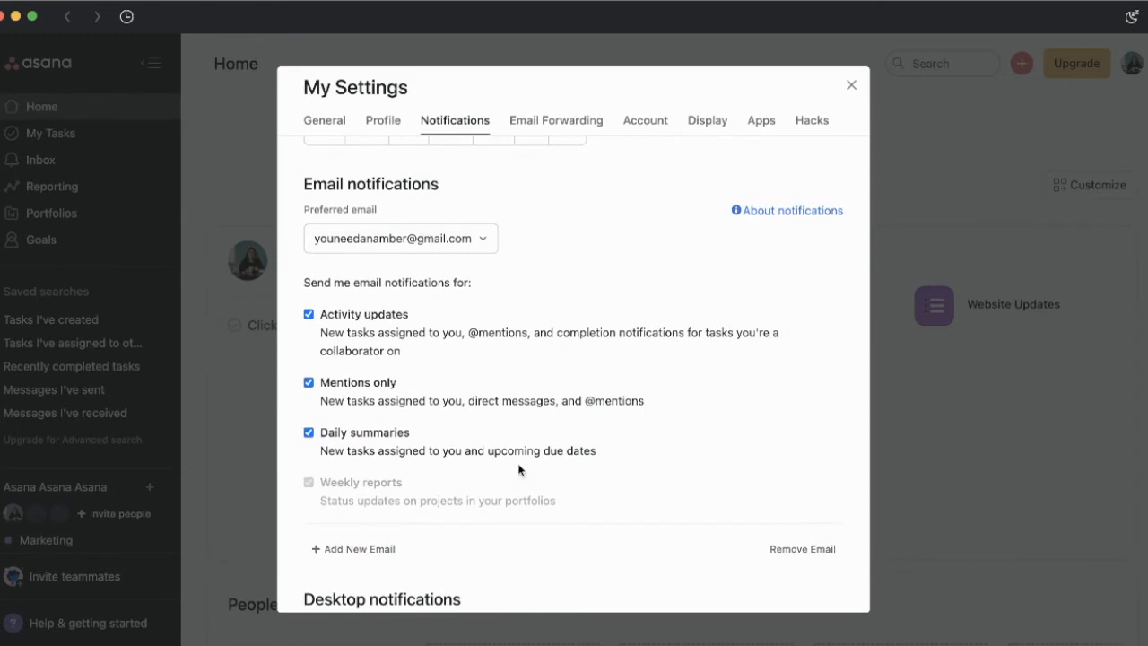
scroll(518, 468, "down", 10)
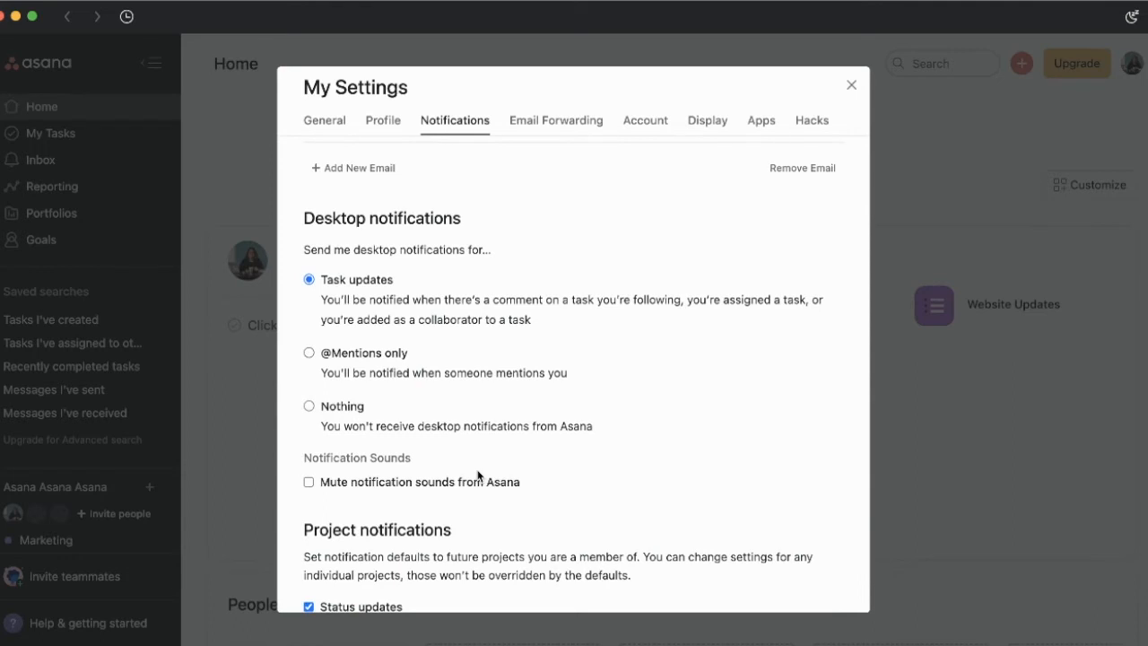
scroll(478, 475, "down", 4)
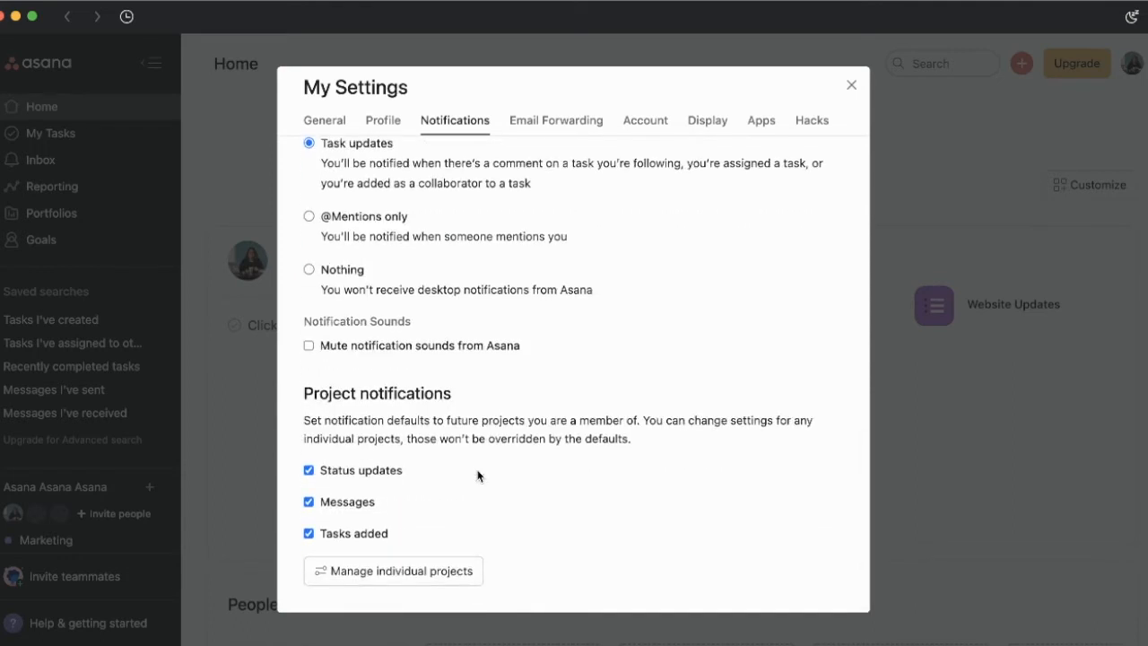
Review the email forwarding settings and the account's organizations, workspaces and security options
left_click(555, 123)
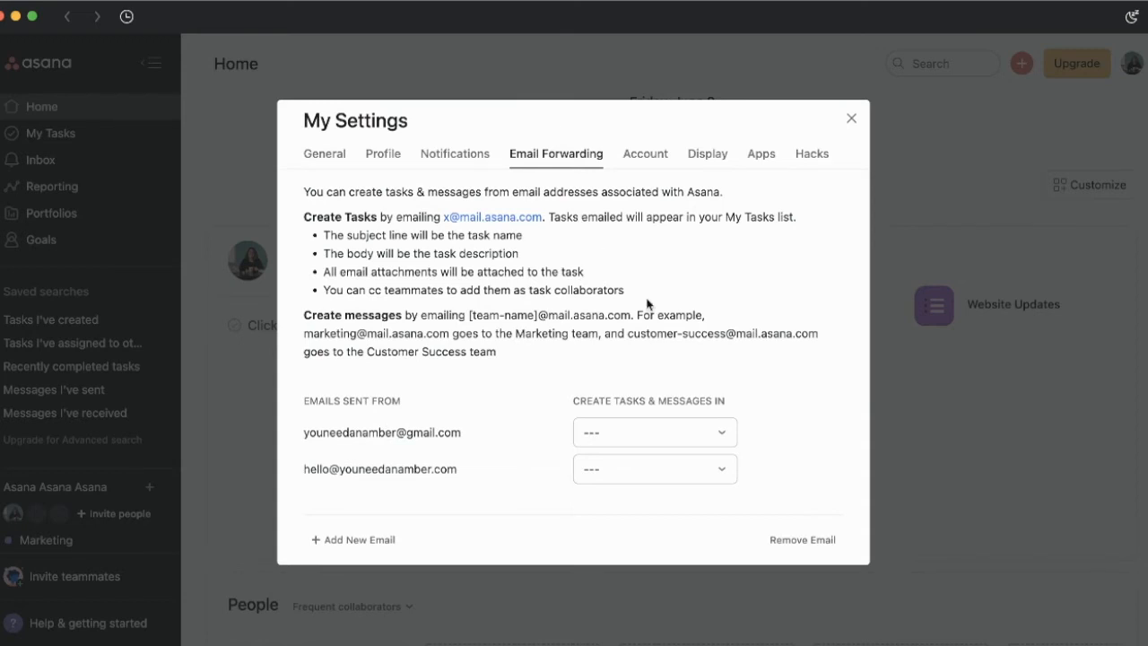
left_click(642, 157)
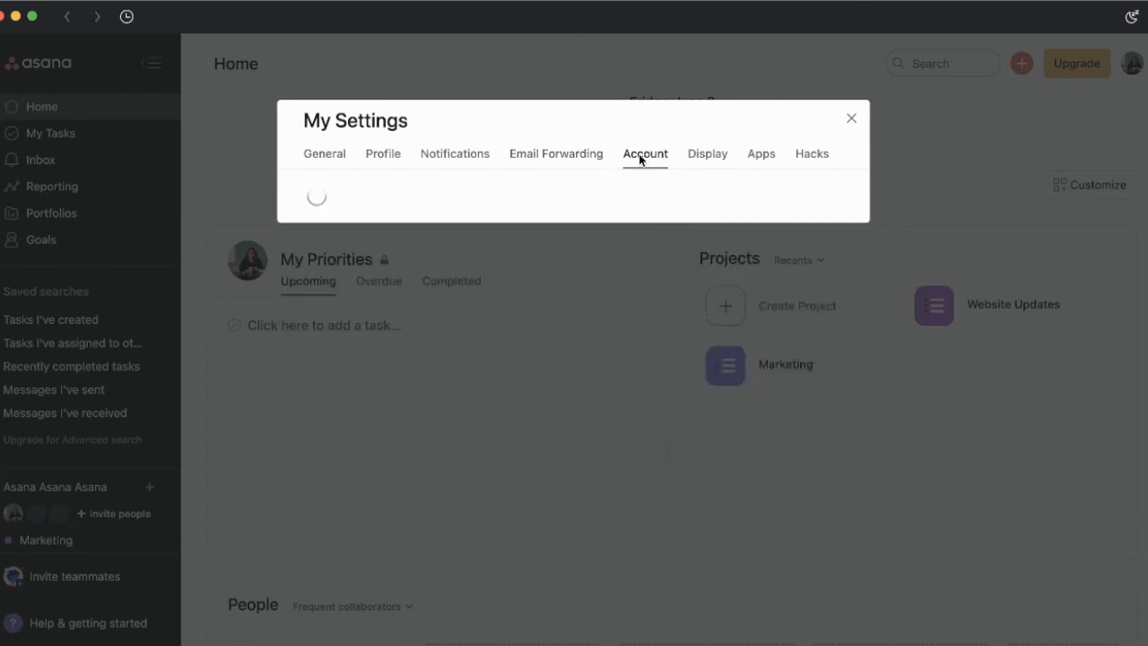
scroll(605, 468, "down", 5)
scroll(604, 468, "up", 4)
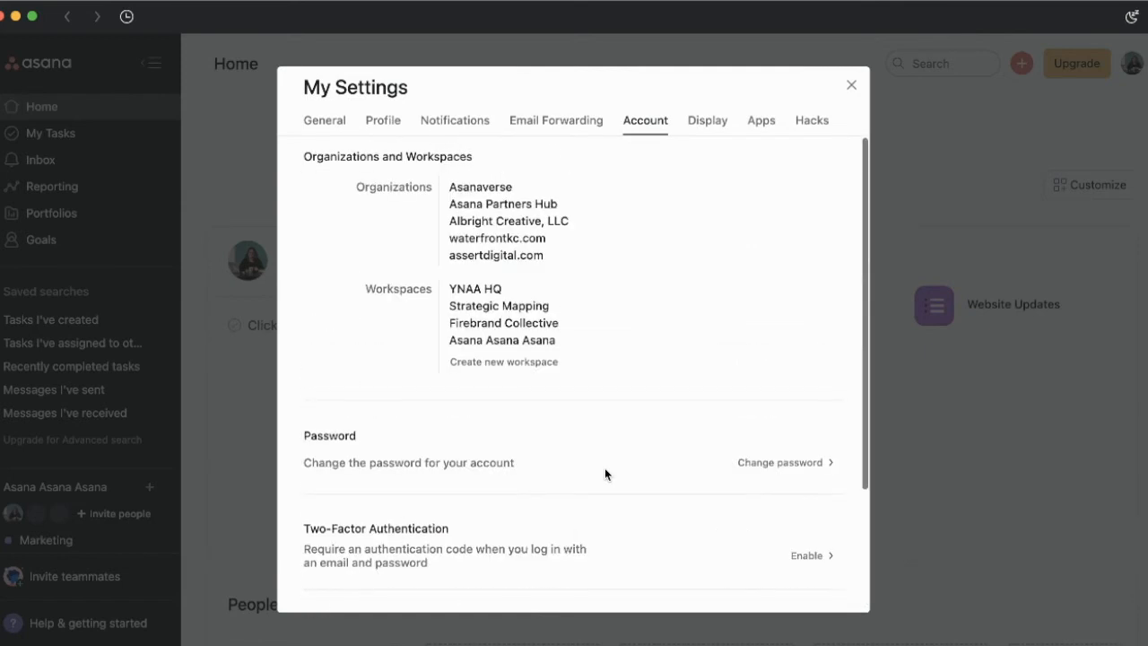
Review the display settings, including the choices for the first day of the week
left_click(709, 122)
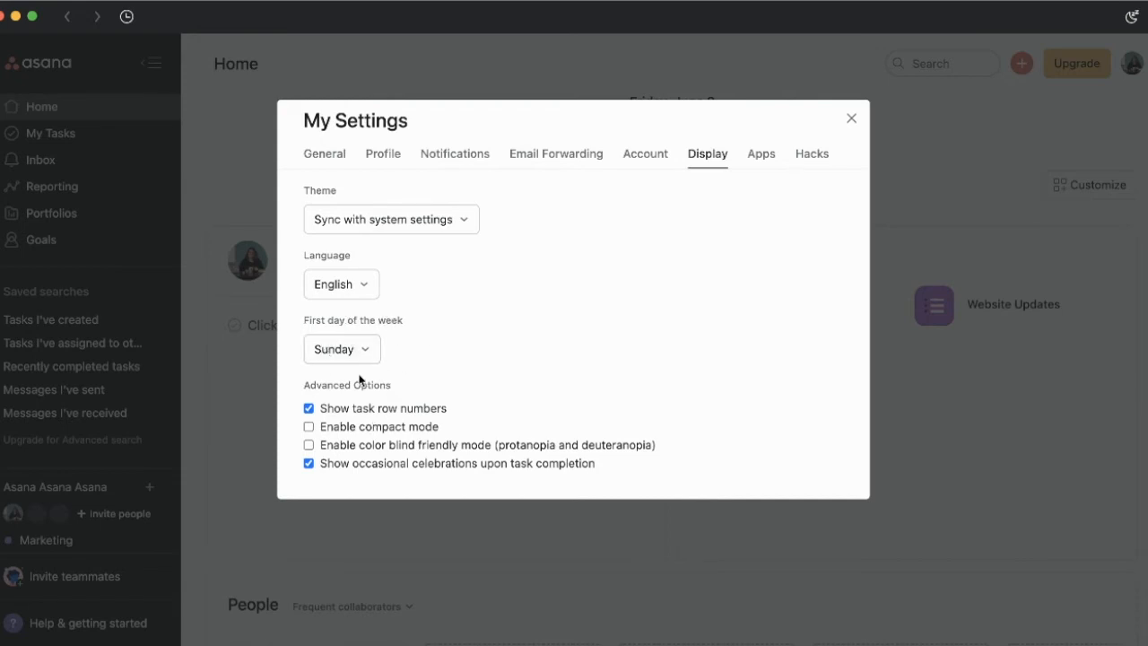
left_click(373, 349)
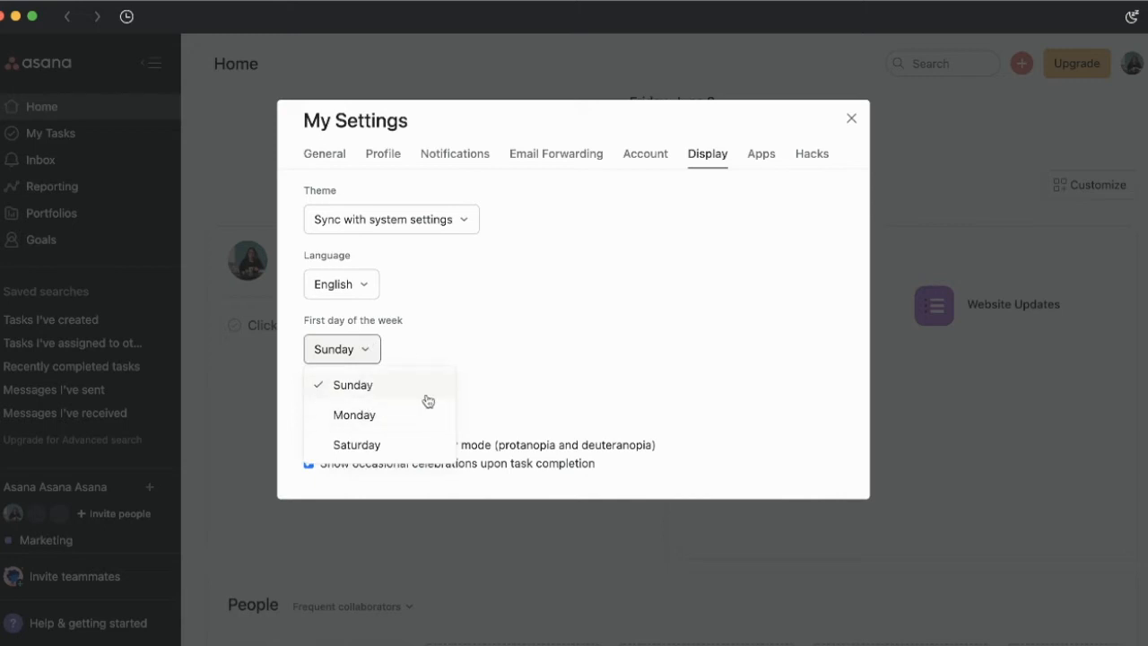
left_click(405, 336)
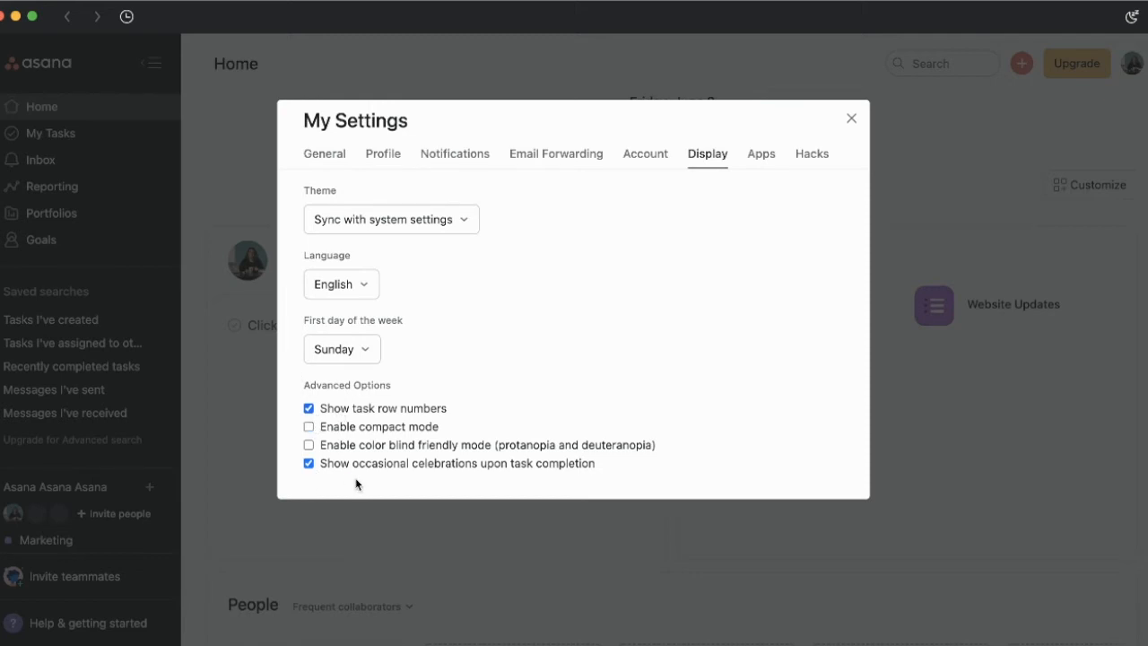
Check the available and authorized apps, and reload the workspace to apply the experimental Hacks settings
left_click(762, 167)
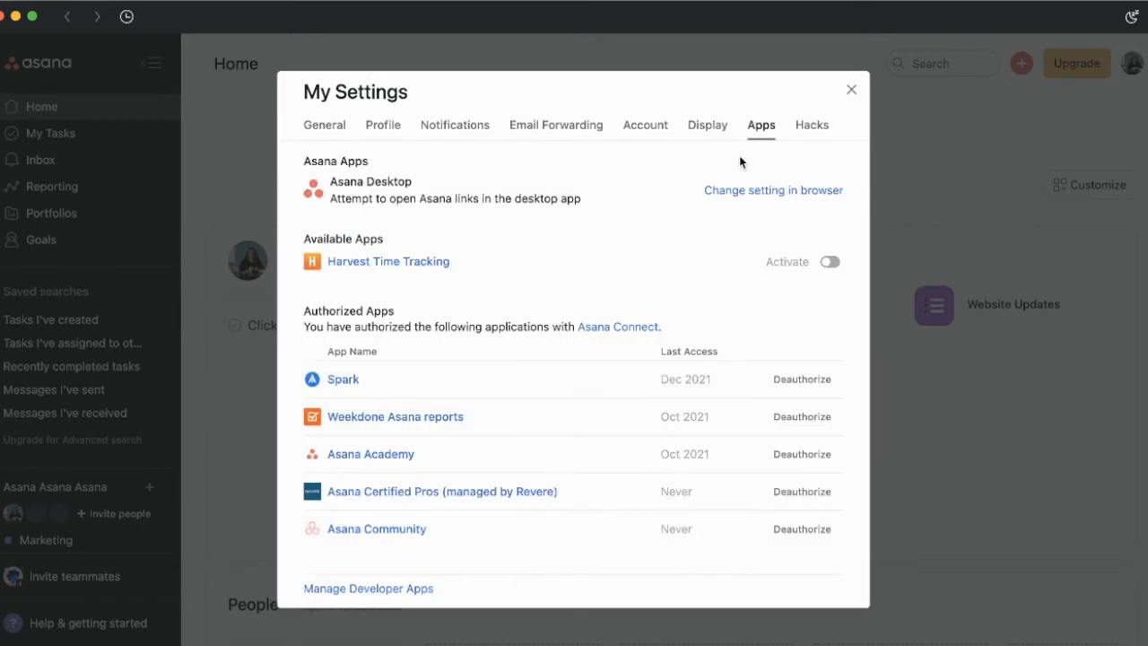
scroll(639, 527, "down", 1)
left_click(816, 134)
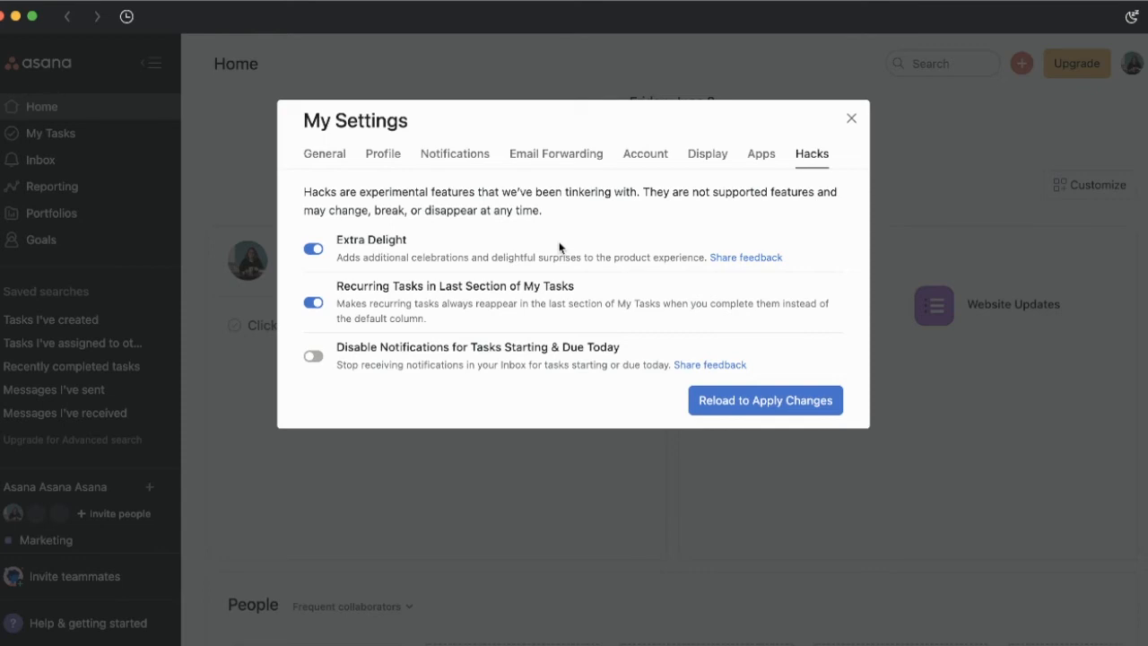
left_click(744, 411)
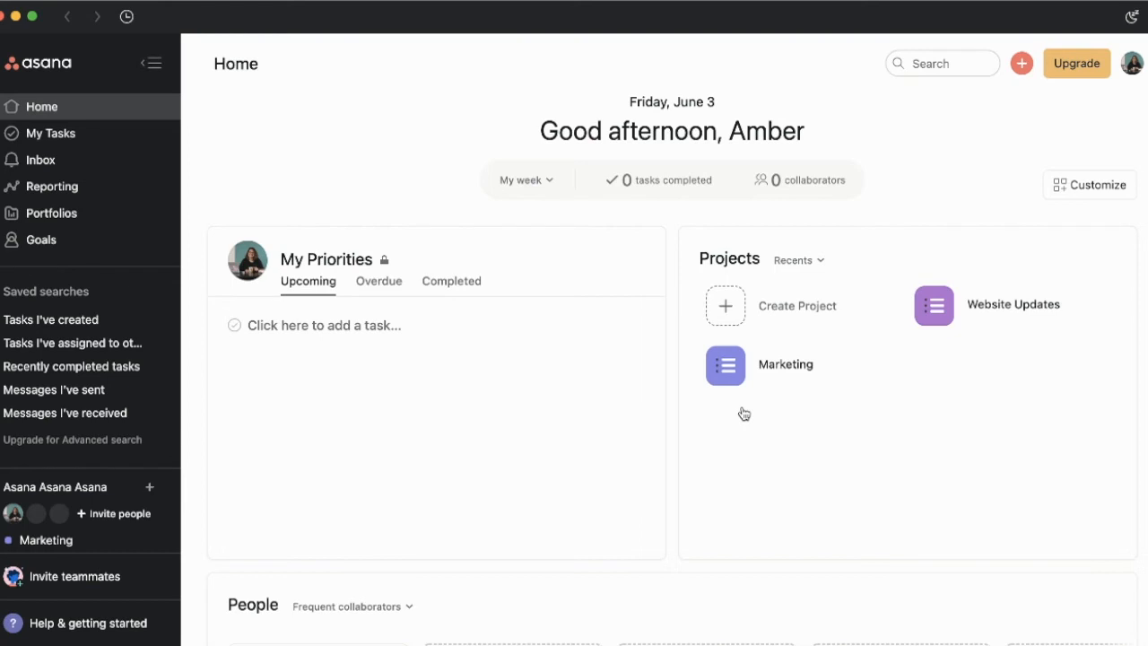
Customize the Home page by trying several background colours, including blue, green and light aqua, and settling on teal
left_click(1096, 187)
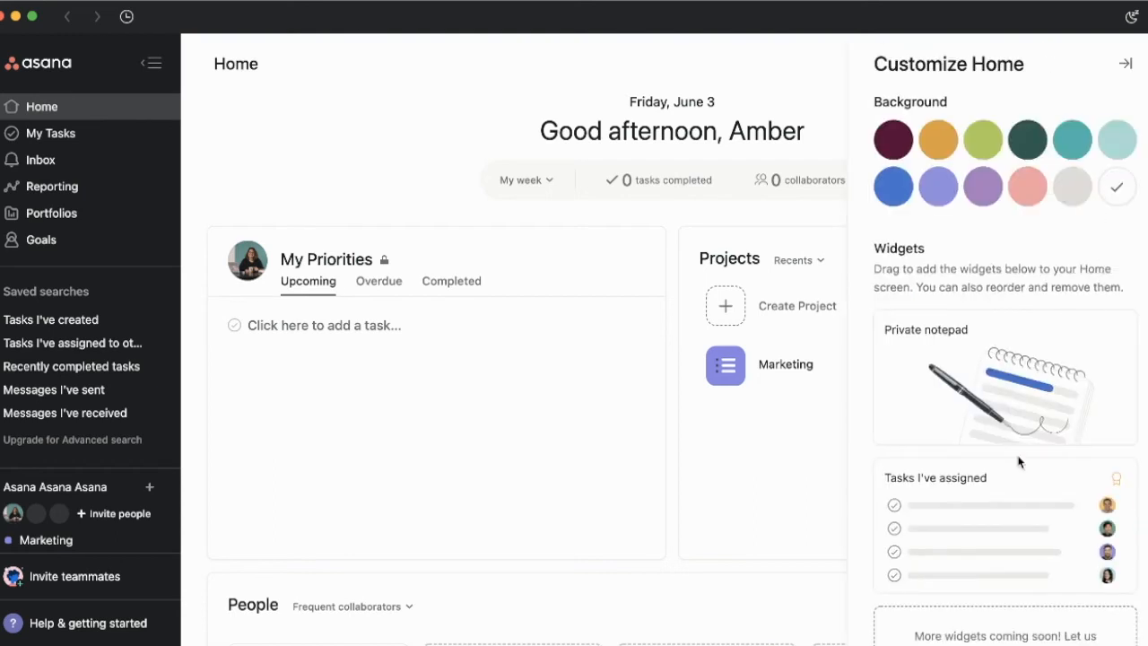
scroll(1019, 459, "down", 3)
scroll(1018, 457, "up", 3)
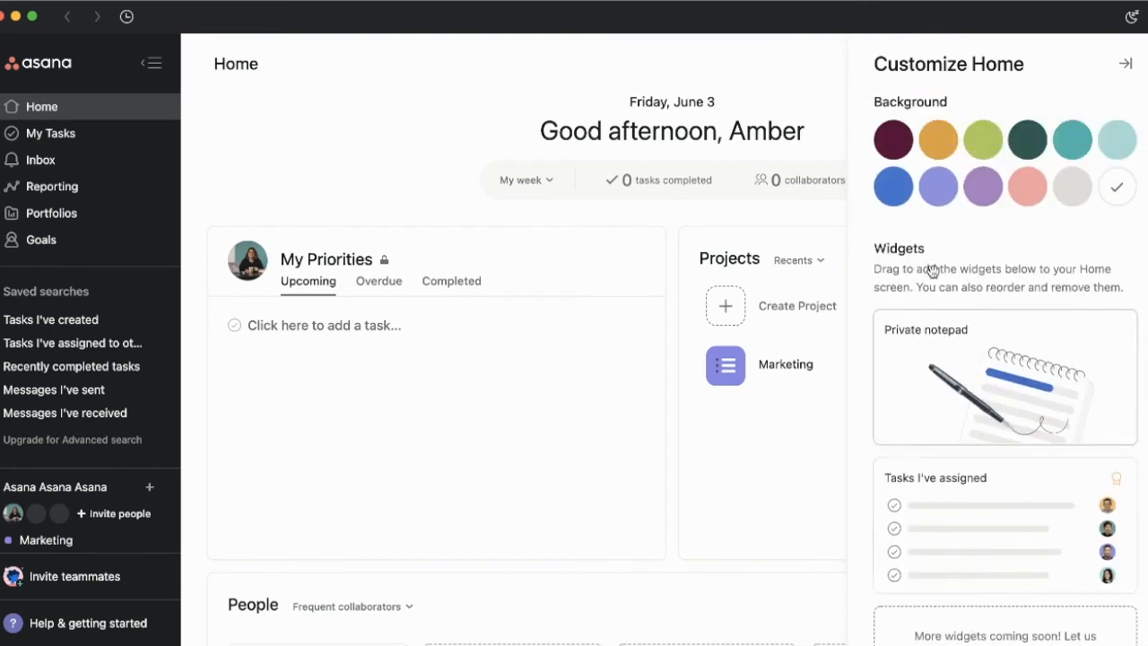
left_click(888, 196)
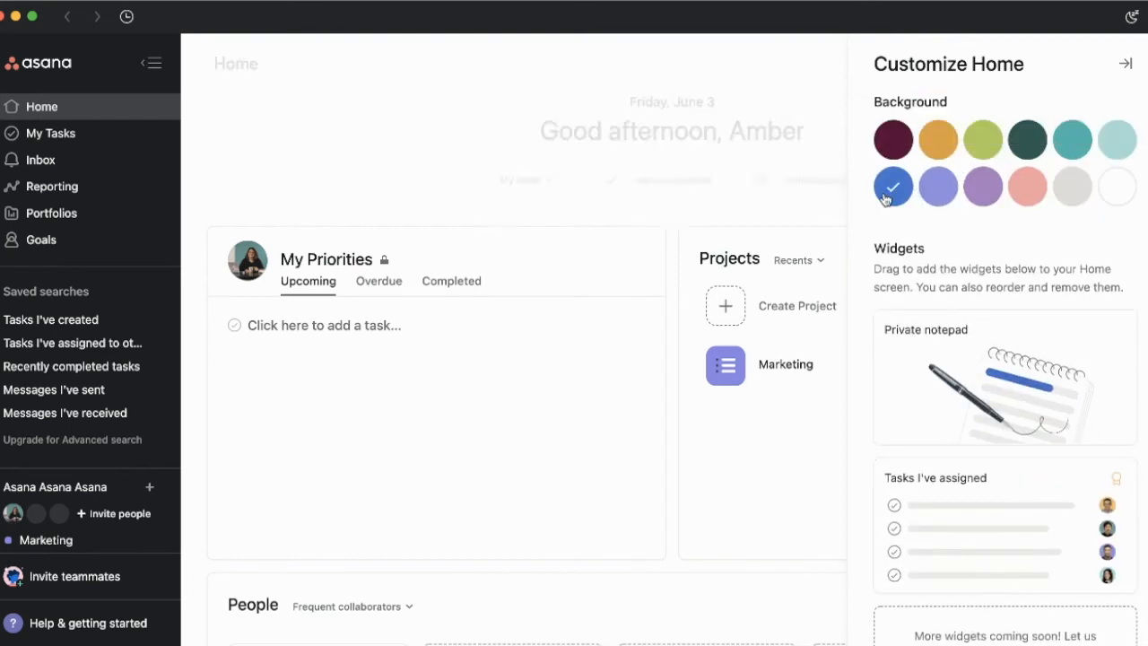
left_click(937, 203)
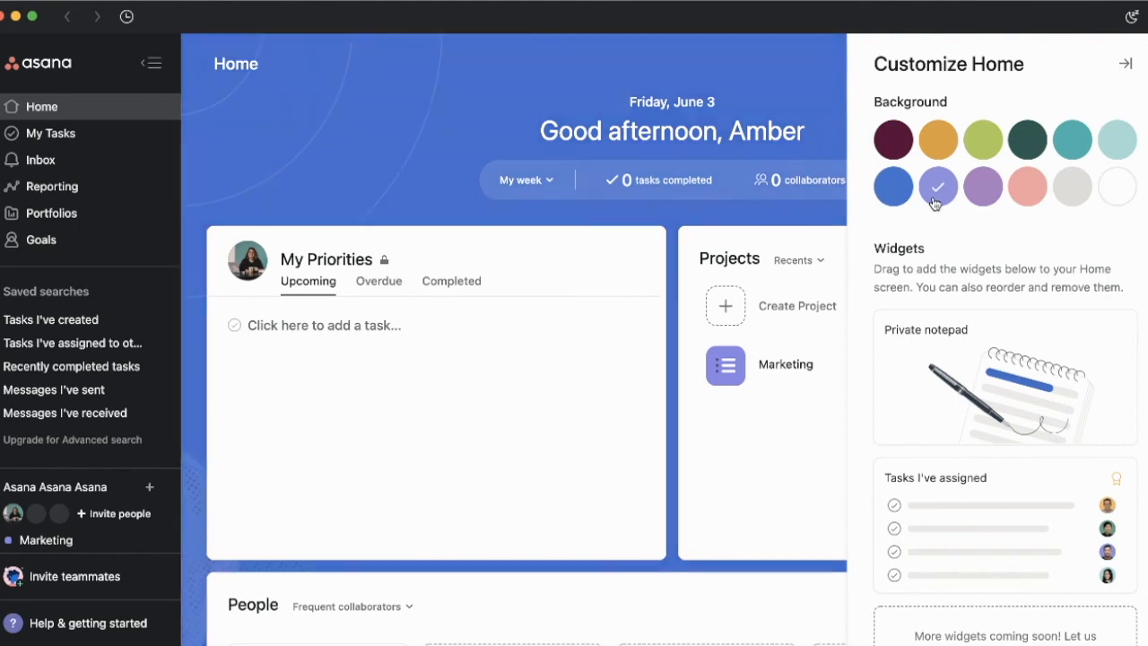
left_click(991, 142)
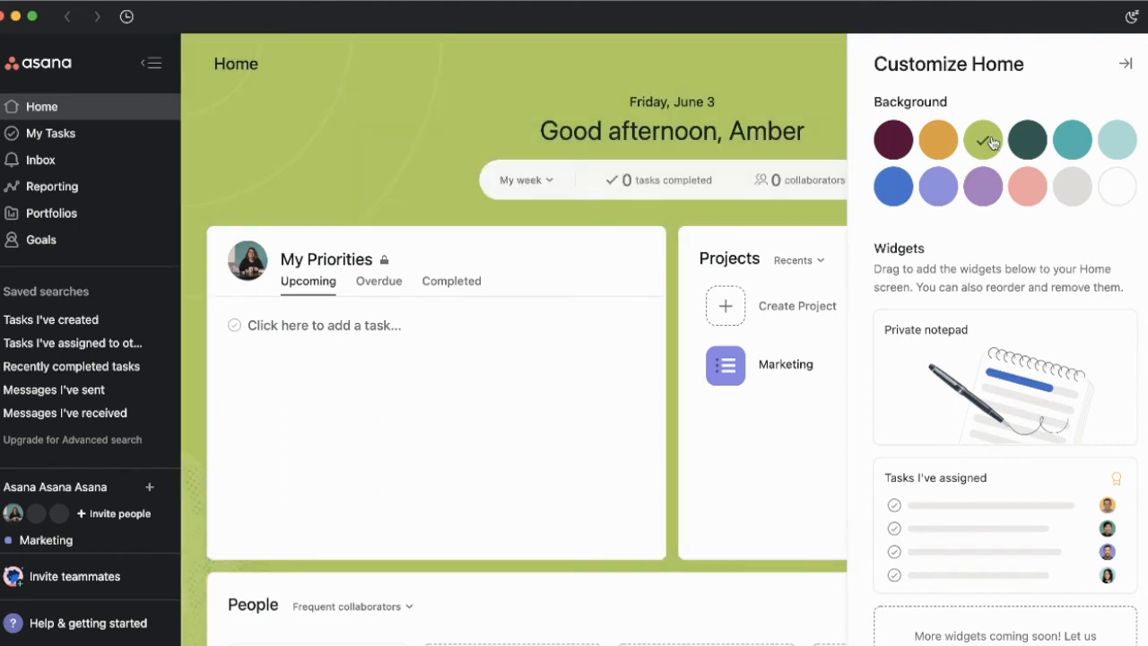
left_click(1078, 139)
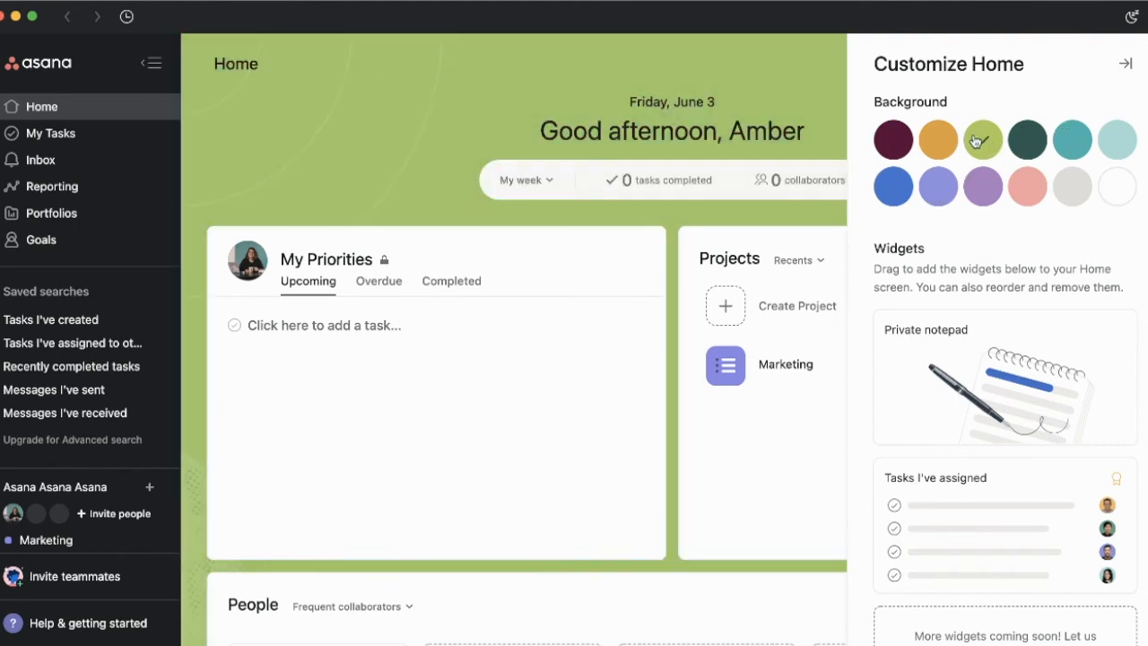
left_click(1075, 141)
left_click(1117, 143)
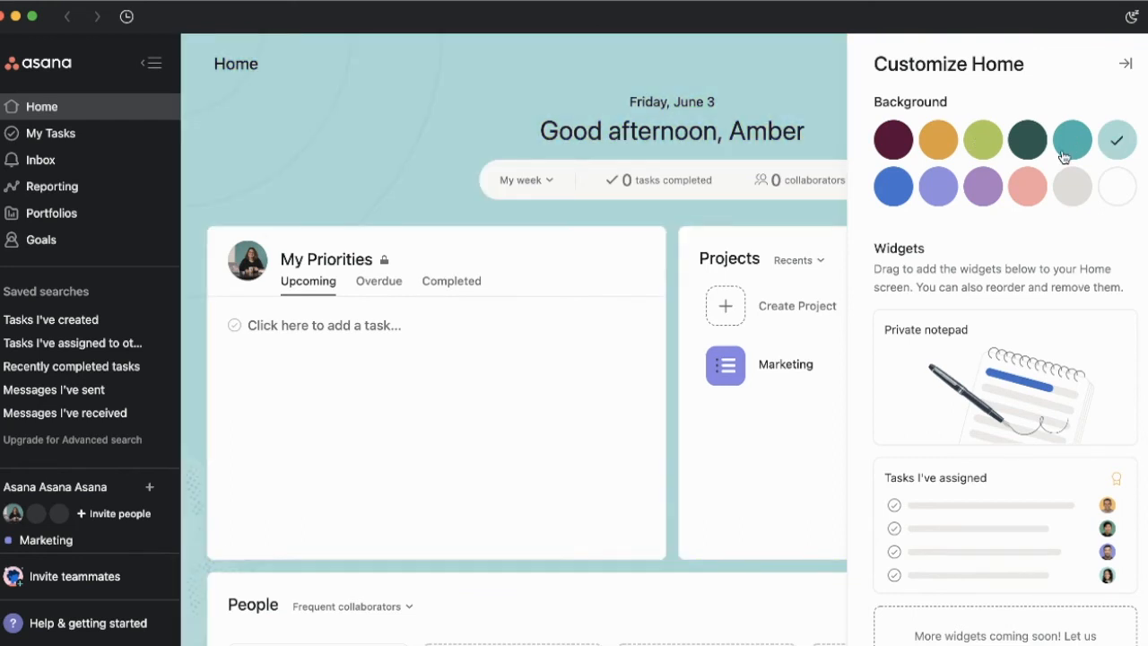
left_click(1072, 146)
Add the Private notepad widget to Home ahead of My Priorities and start editing its note
scroll(1032, 289, "down", 2)
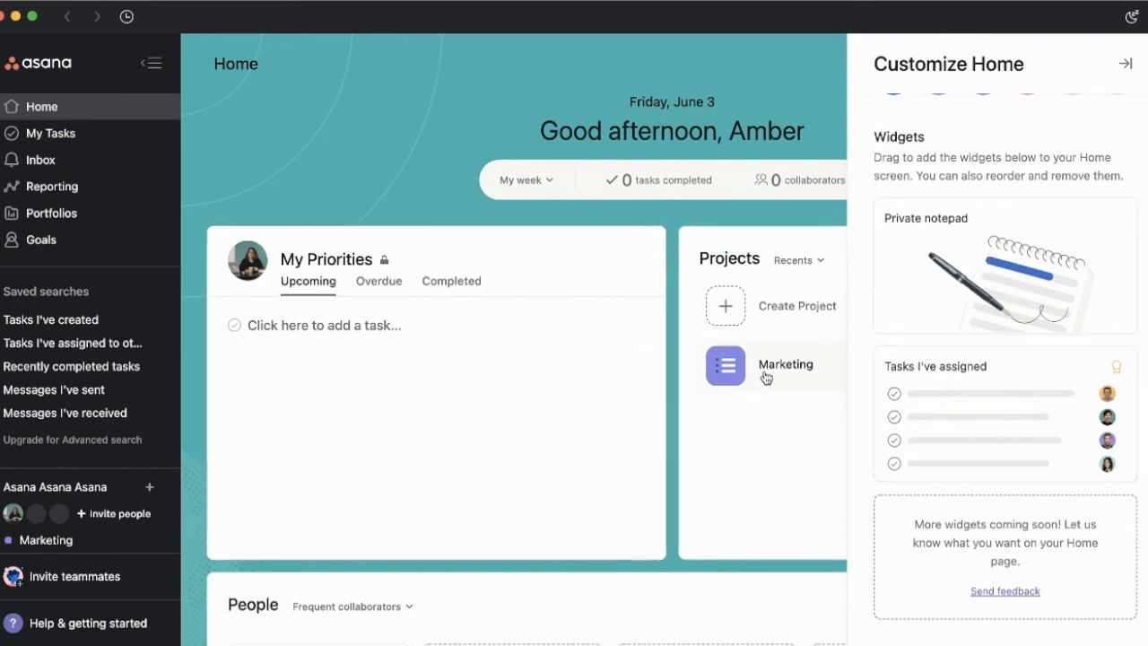
left_click_drag(930, 263, 323, 301)
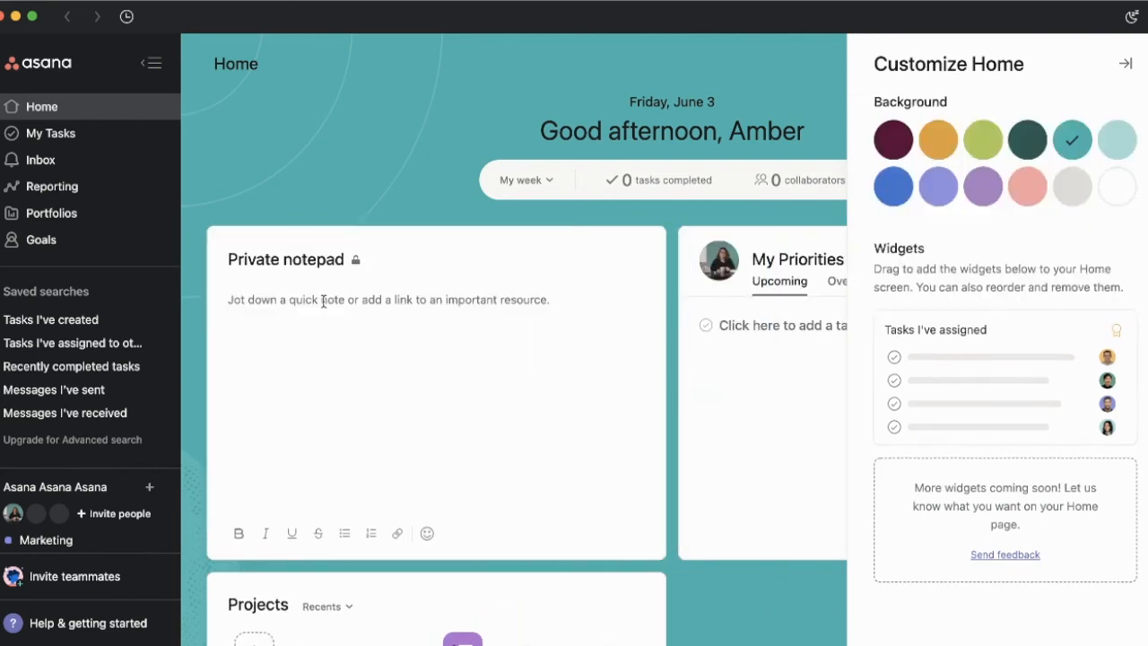
left_click(323, 301)
type("fdfkdjfdjf")
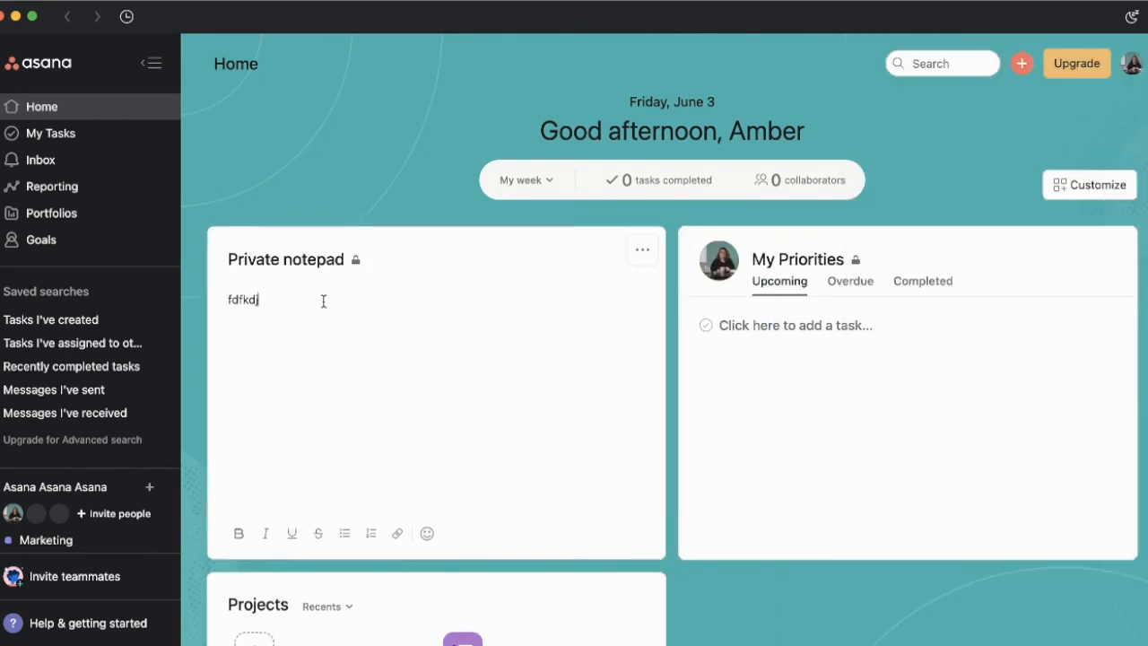
key("BackSpace")
key("BackSpace")
key("BackSpace")
key("BackSpace")
key("BackSpace")
key("BackSpace")
key("BackSpace")
key("BackSpace")
key("BackSpace")
key("BackSpace")
Write "Have a great day" followed by the account owner's first name and an exclamation mark in the private notepad
type("Have a great day, Amber!")
Add the Tasks I've assigned widget to Home between Private notepad and My Priorities, and finish customizing
left_click(1087, 184)
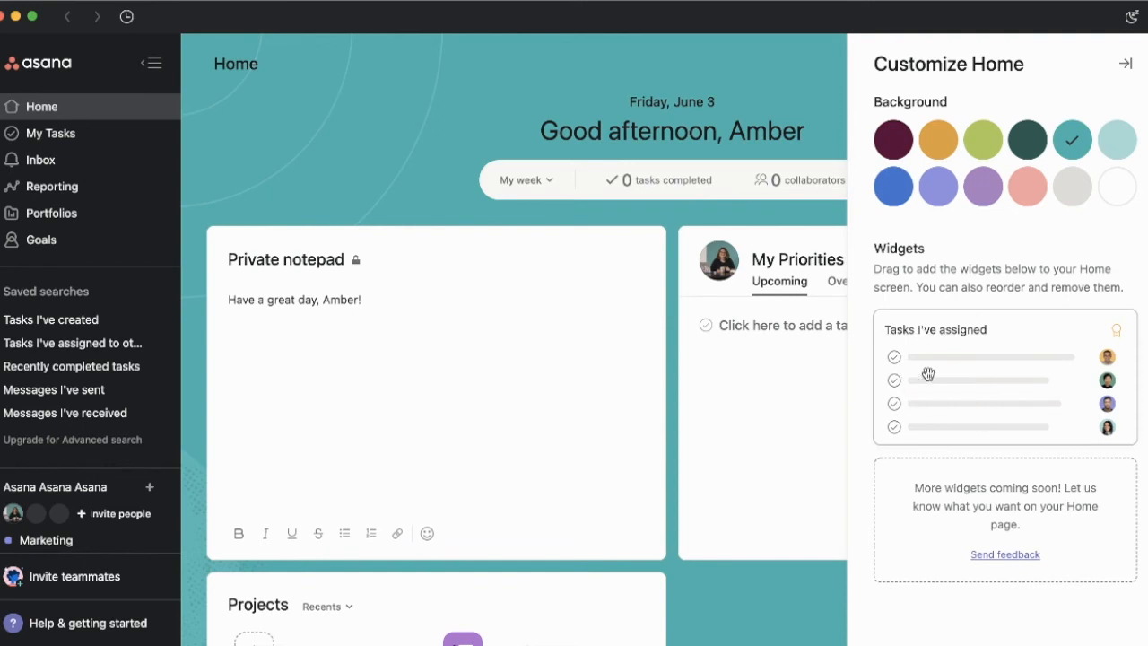
left_click_drag(928, 373, 740, 300)
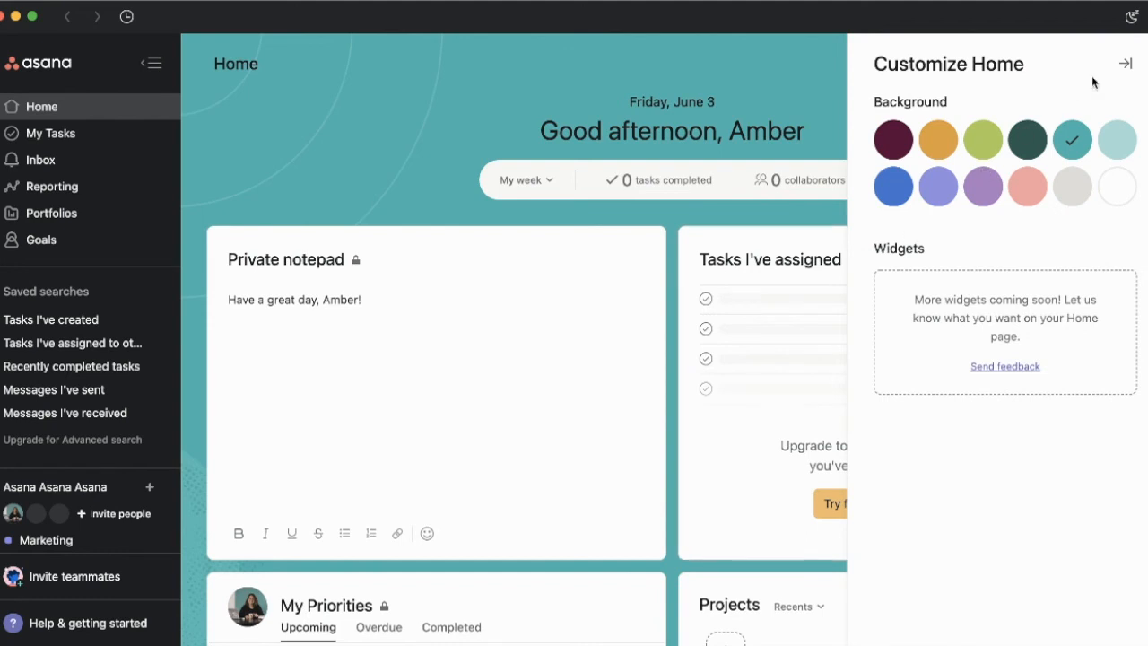
left_click(1125, 63)
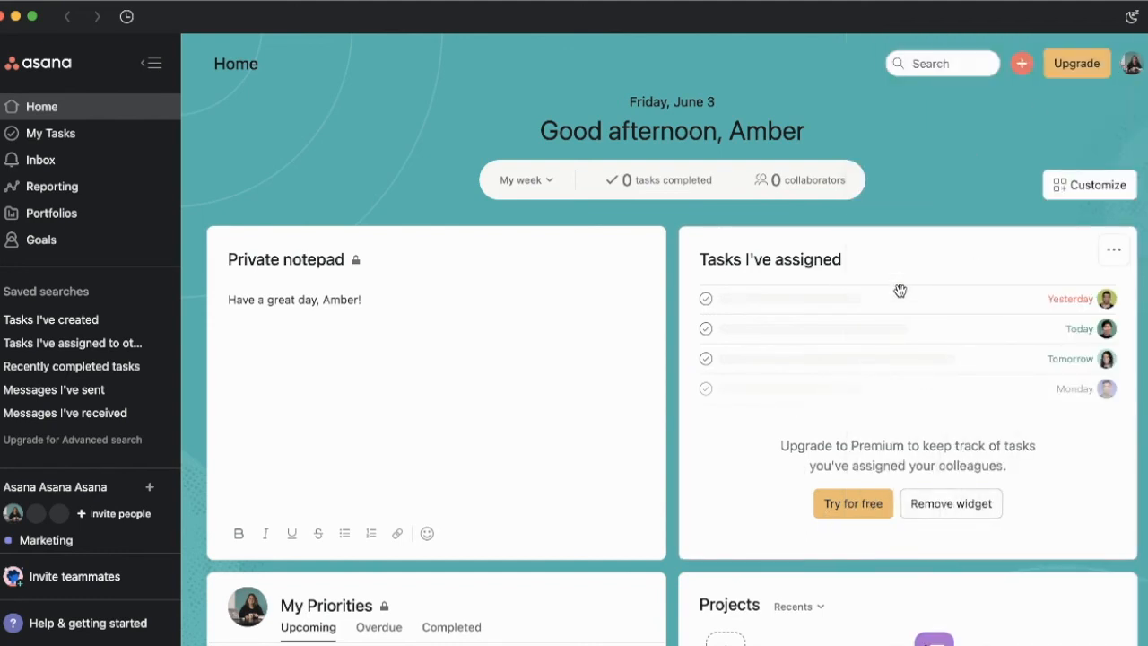
Try moving the People widget further down in the Home page layout
scroll(676, 581, "down", 1)
scroll(674, 575, "down", 6)
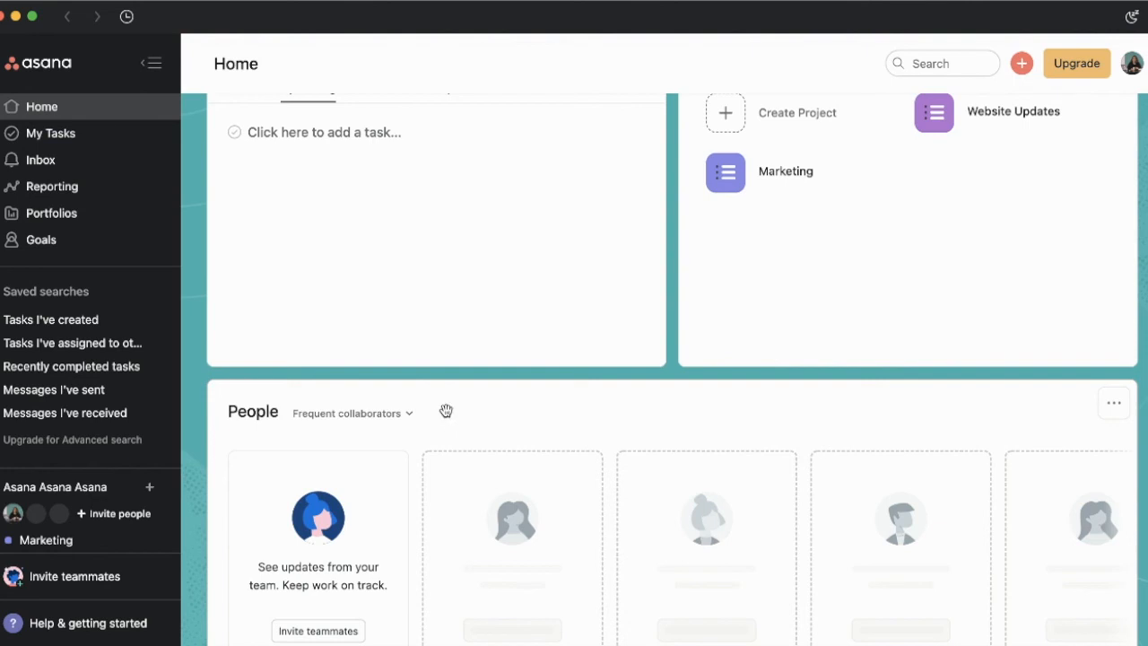
left_click_drag(445, 411, 485, 605)
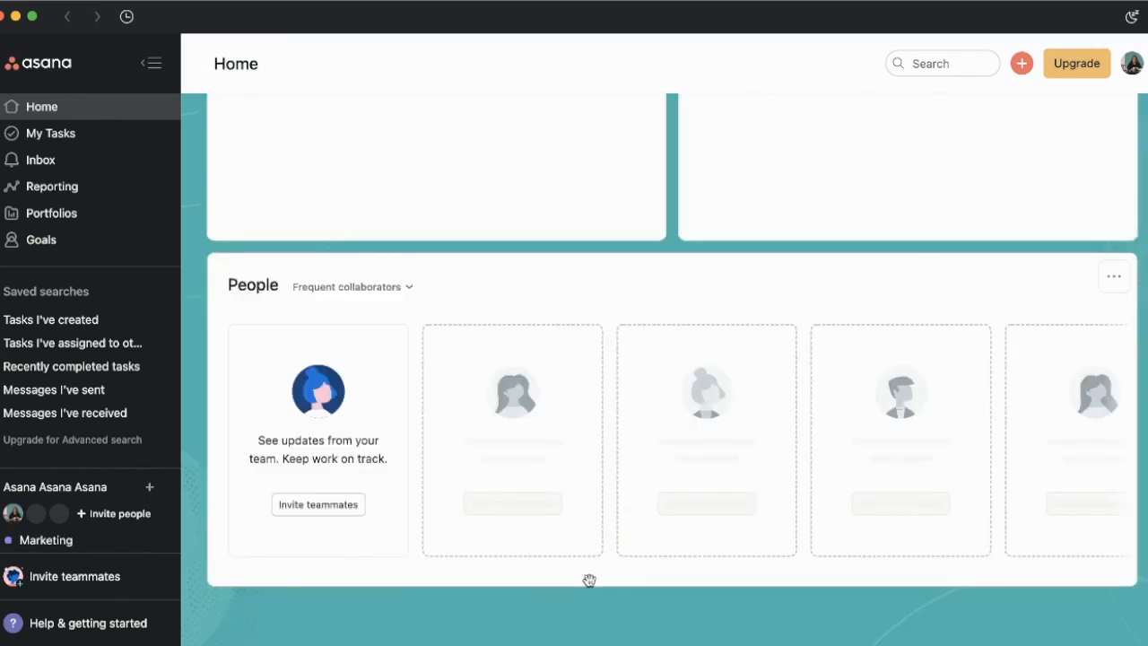
scroll(584, 422, "up", 3)
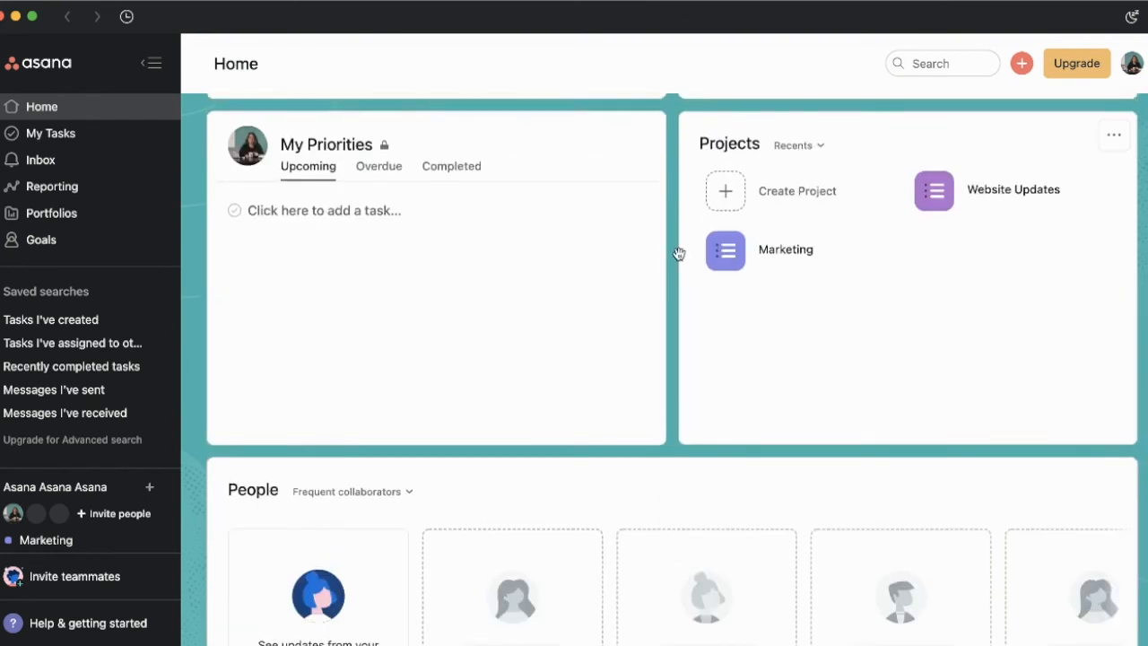
Remove the Tasks I've assigned widget from Home and check the resulting widget layout
scroll(679, 254, "up", 6)
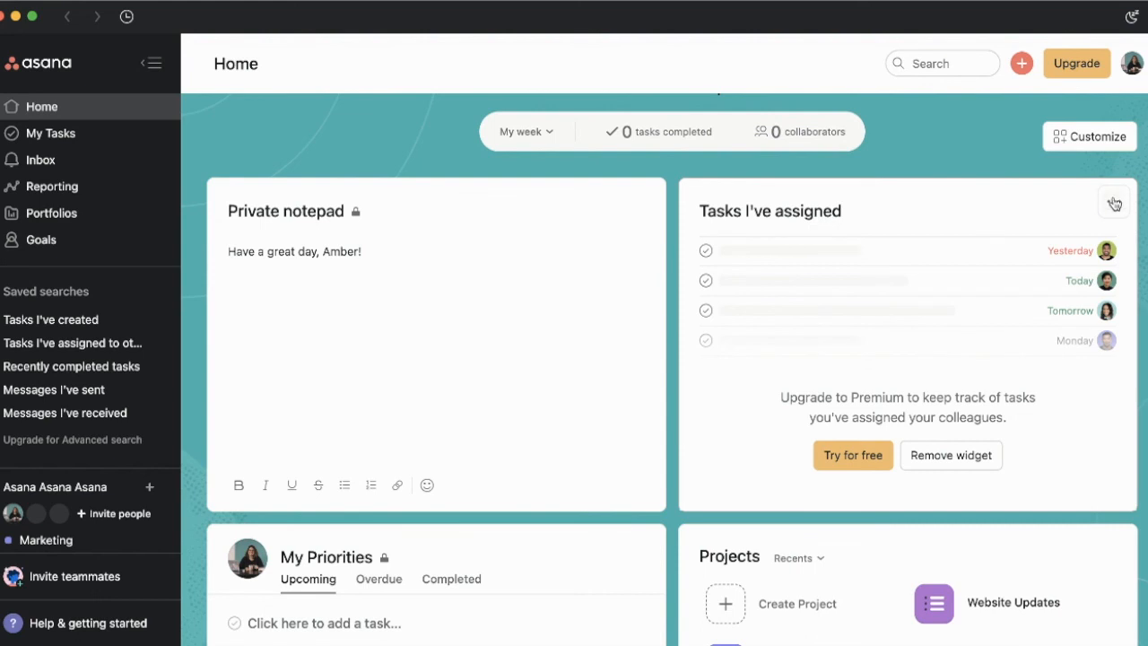
left_click(1114, 206)
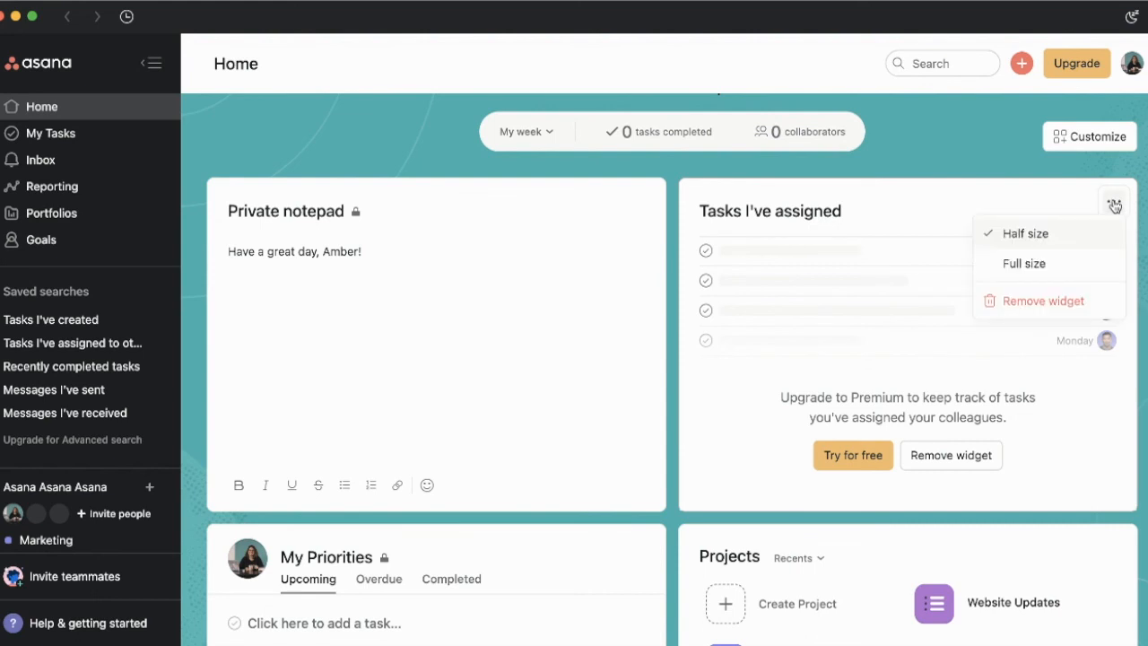
left_click(1041, 305)
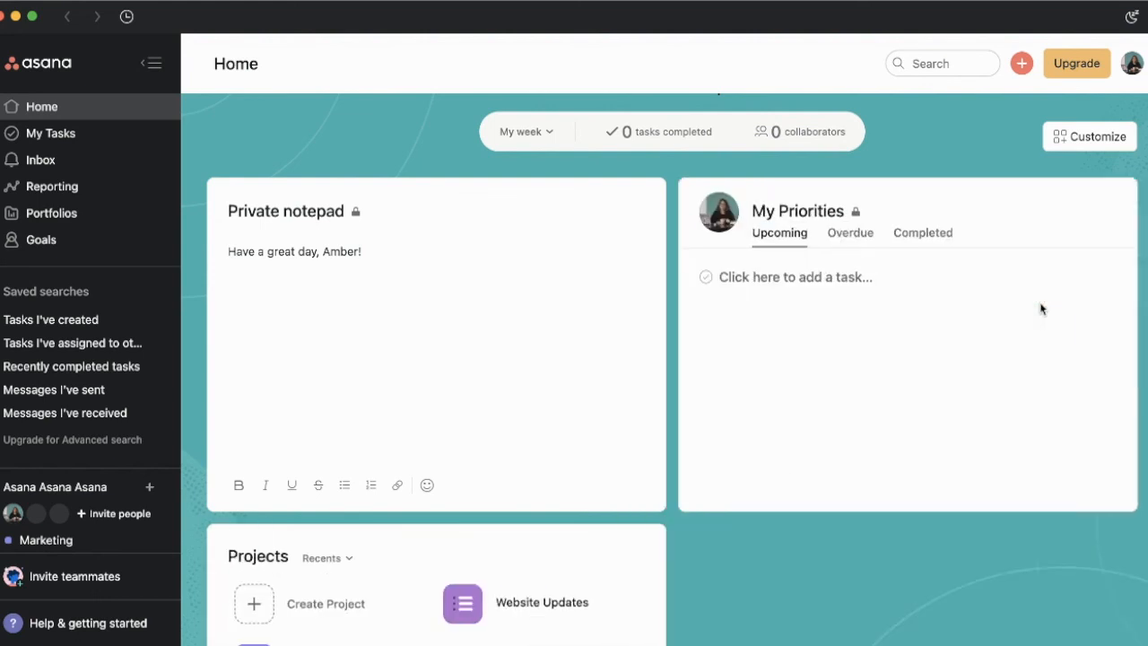
scroll(709, 554, "down", 2)
scroll(708, 555, "up", 3)
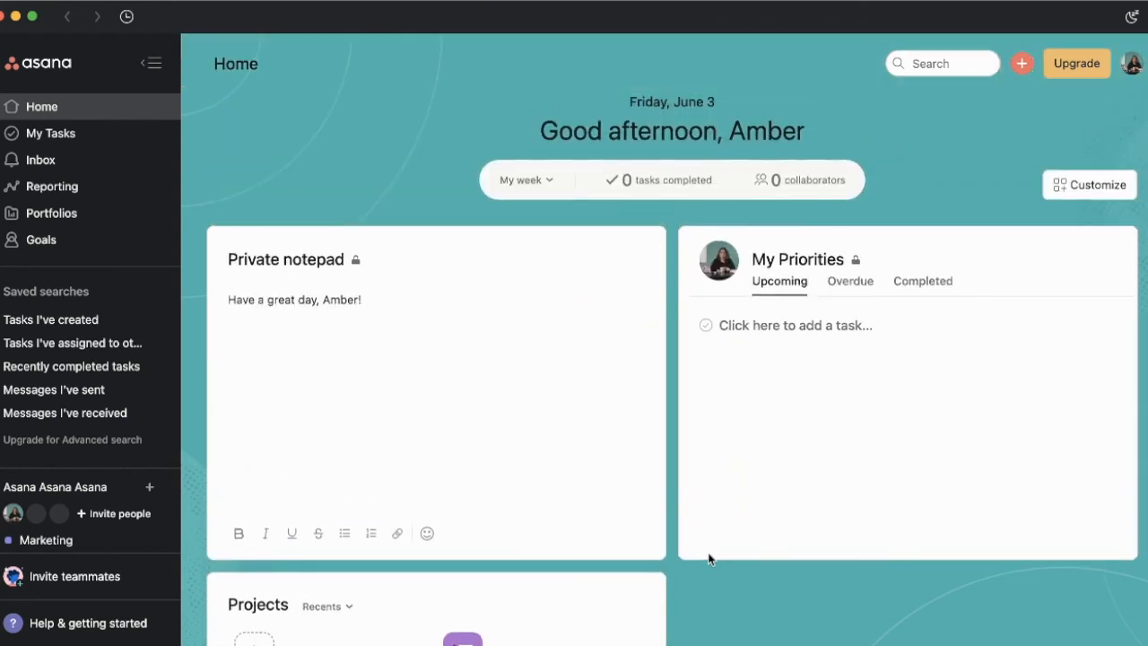